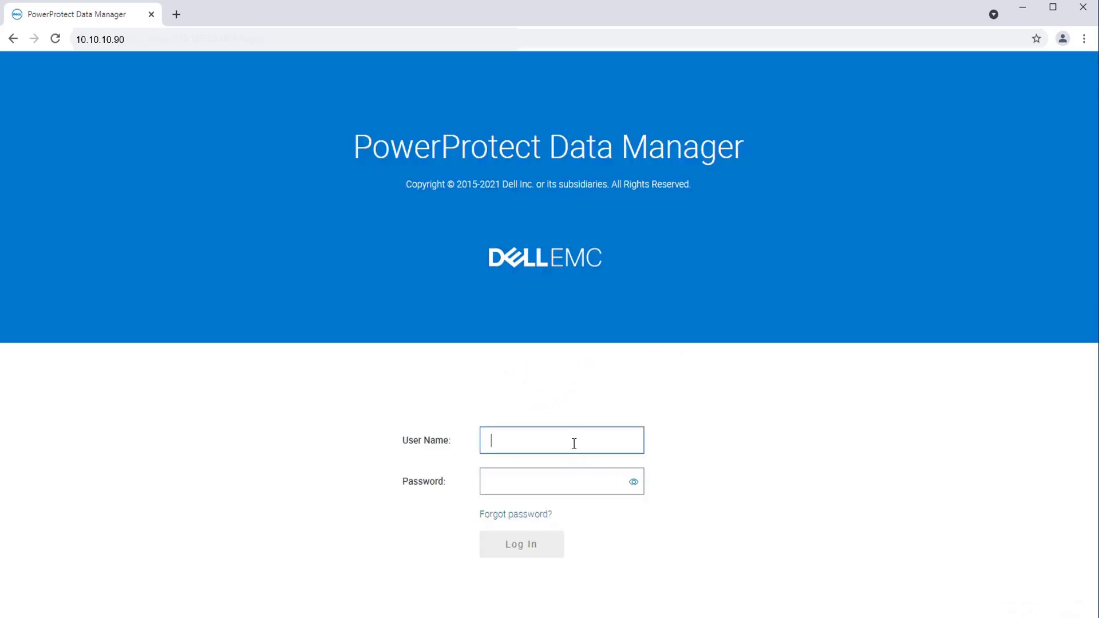
type("admin")
- Sign in as admin and download the Oracle RMAN agent for AIX from Agent Downloads
left_click(539, 546)
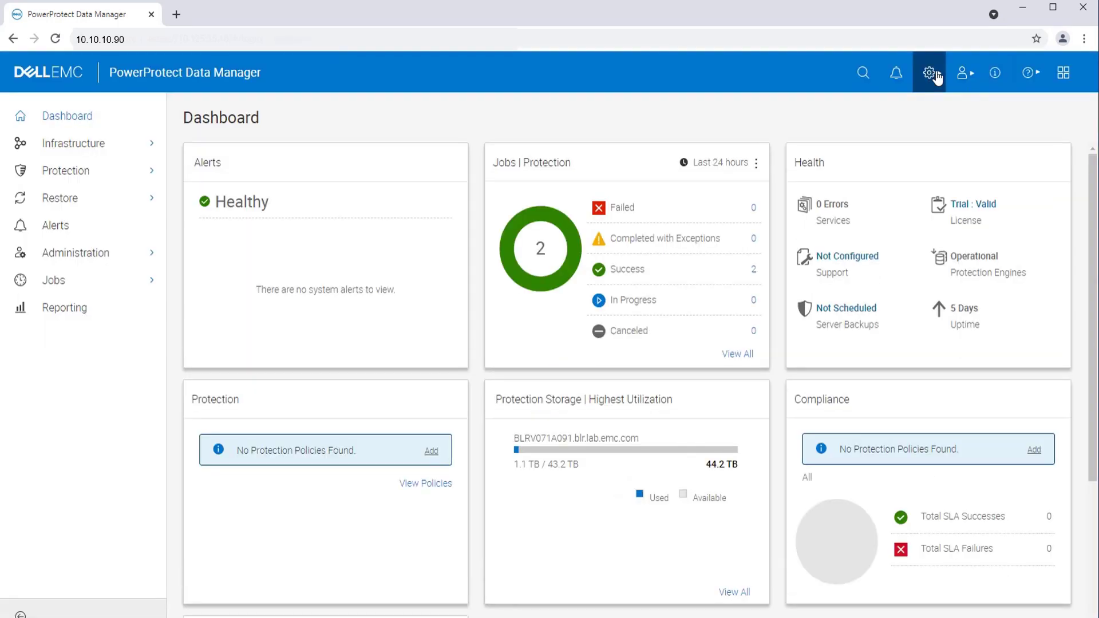
left_click(929, 73)
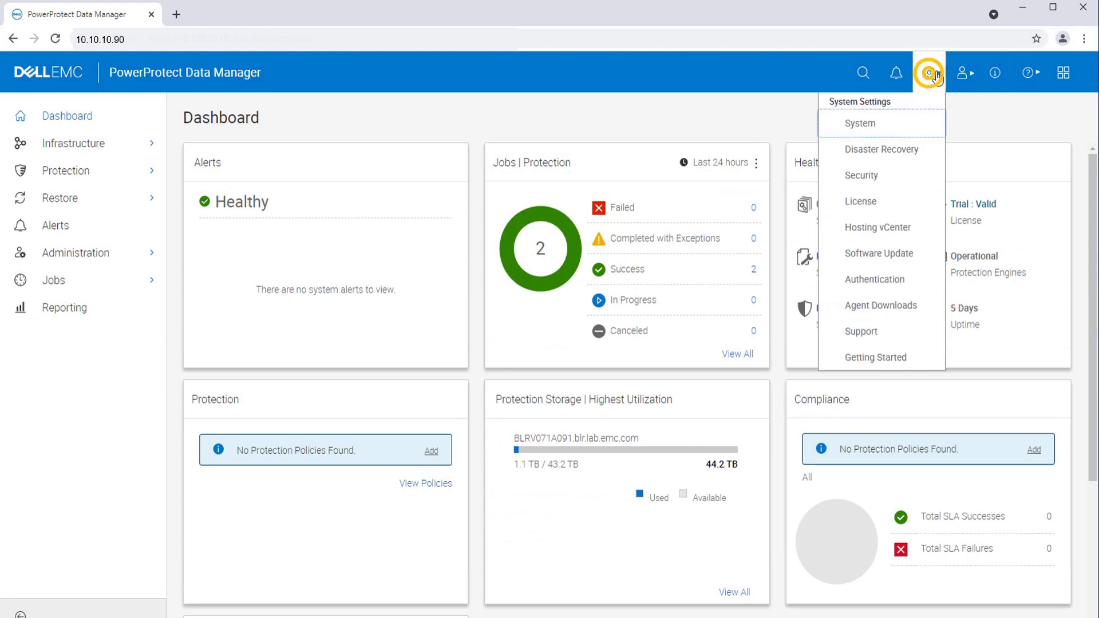
left_click(890, 306)
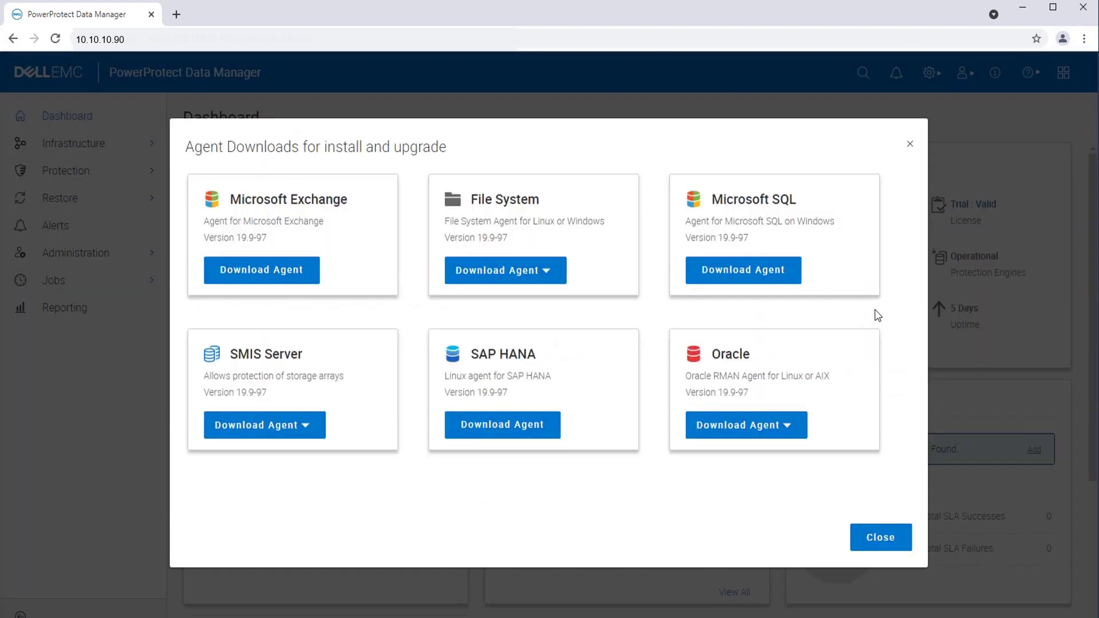
left_click(790, 430)
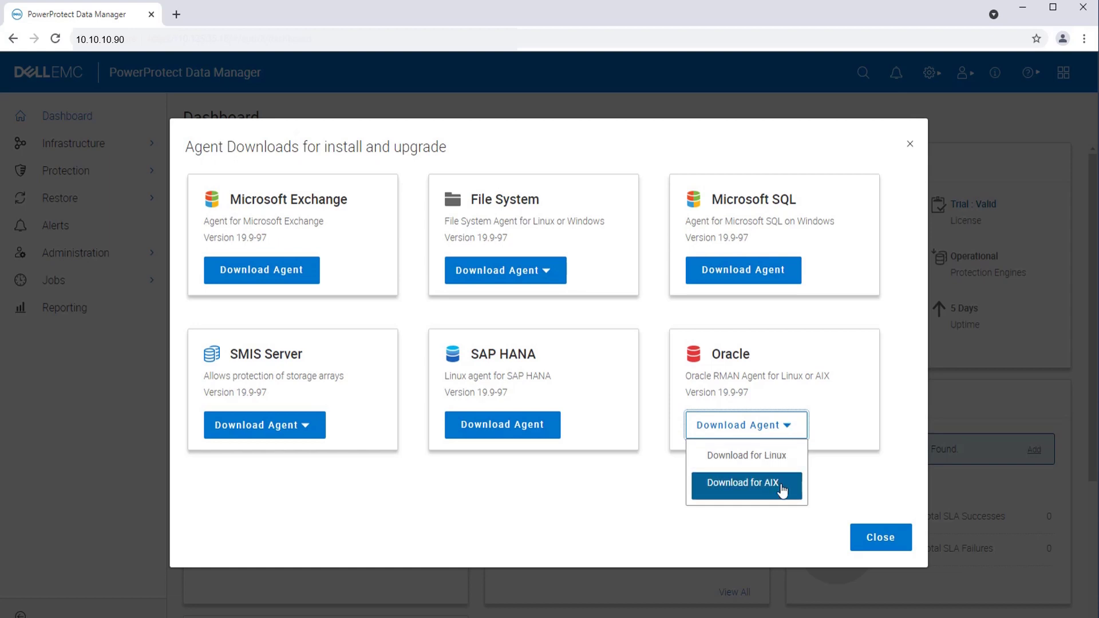
left_click(783, 490)
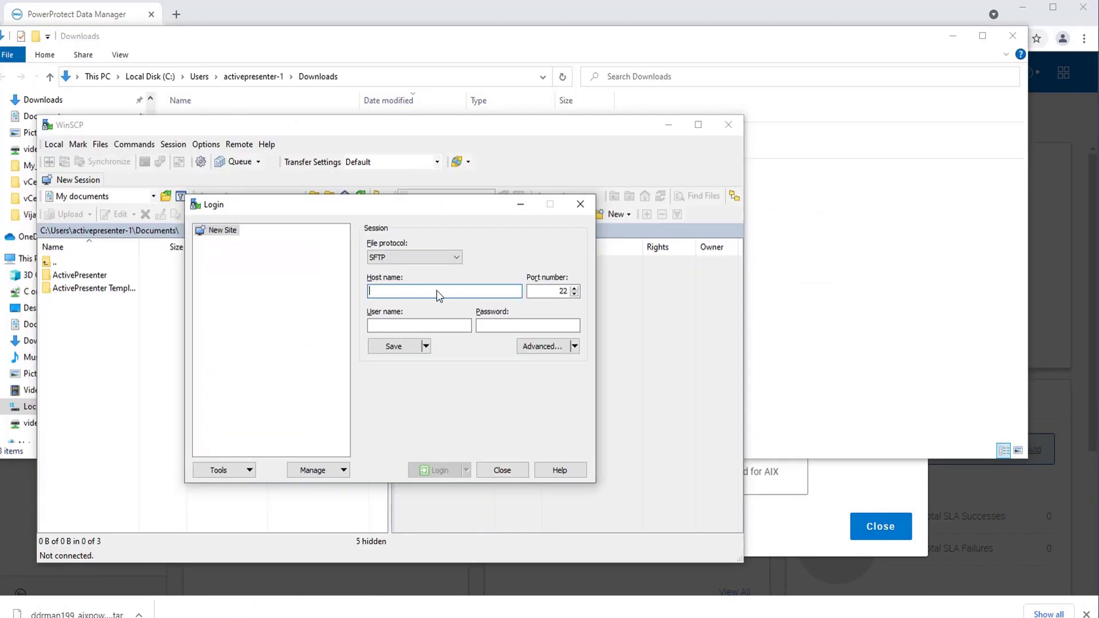
type("10.10.10.50")
- Connect WinSCP to 10.10.10.50 as user oracle
left_click(412, 324)
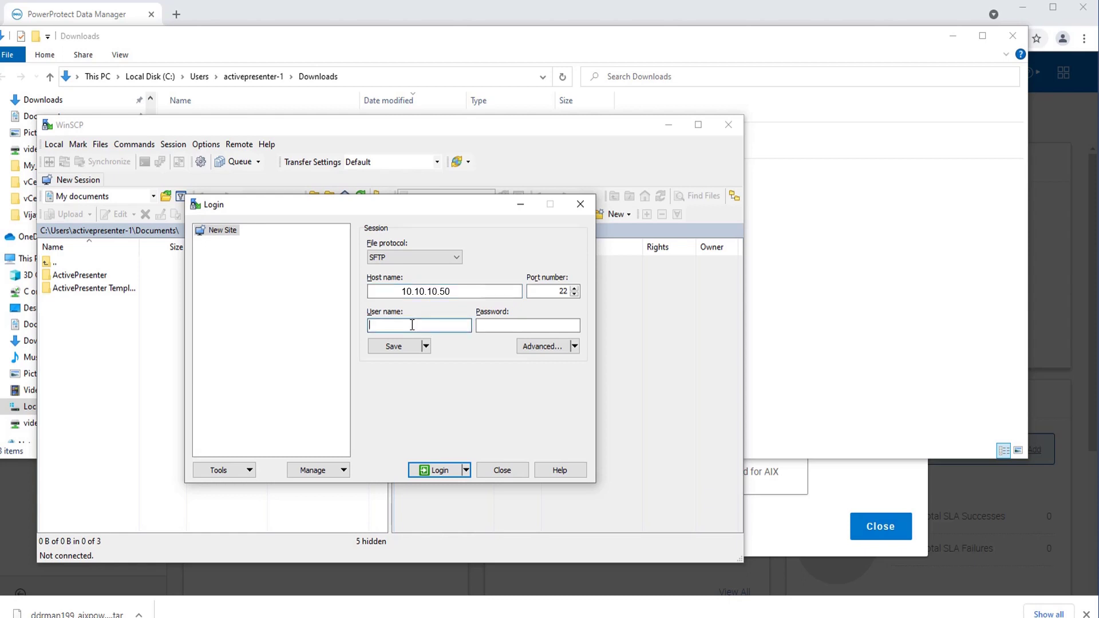
type("oracle")
key("Tab")
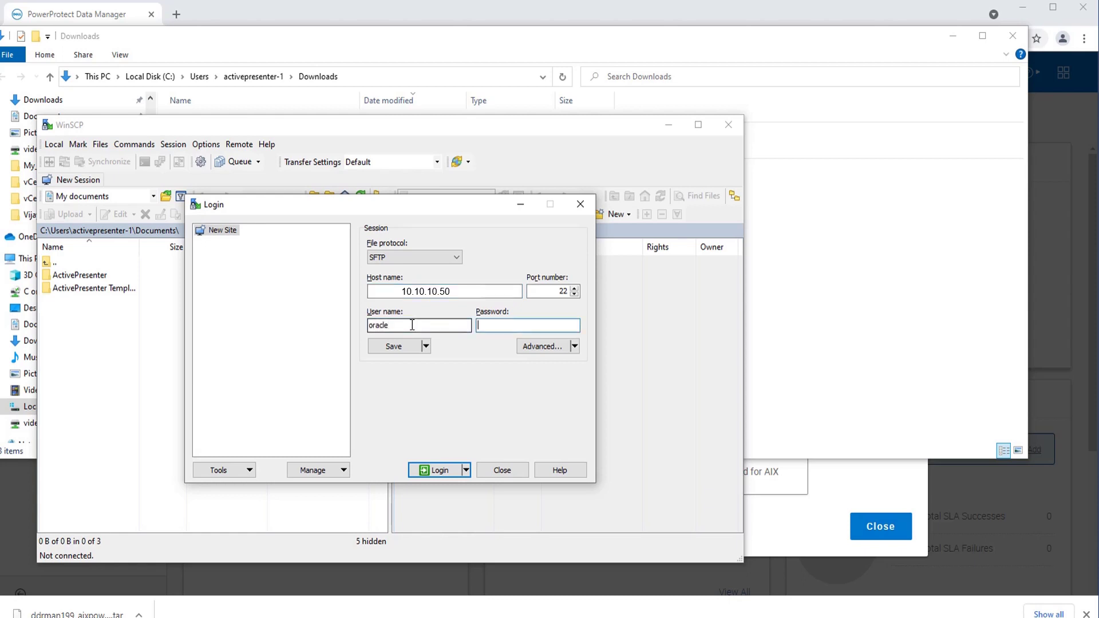
type("*")
type("*******")
type("*")
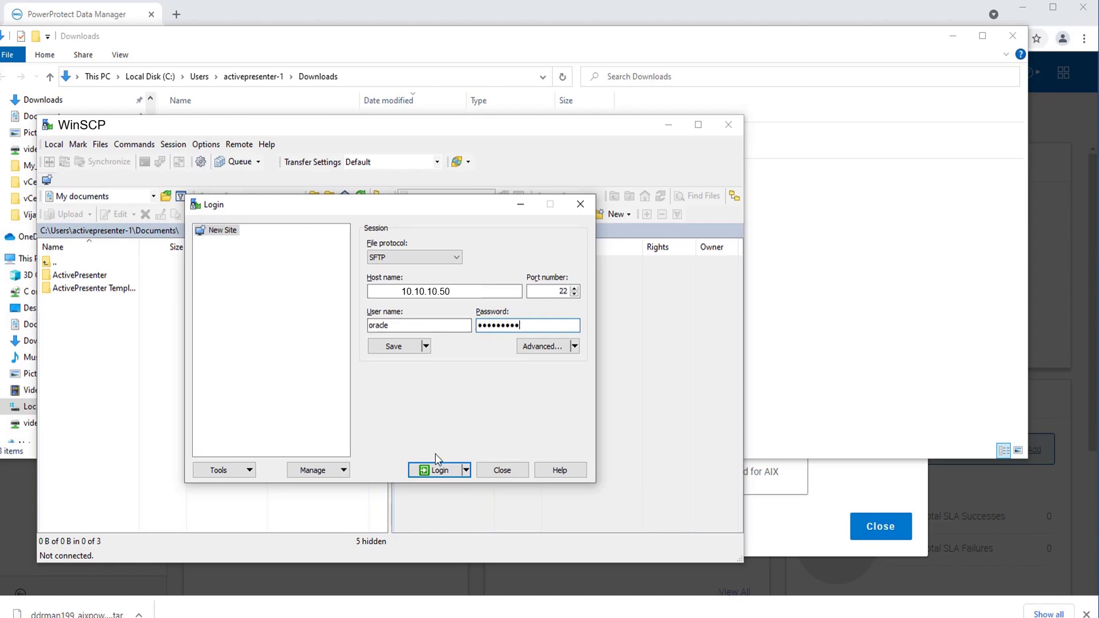
left_click(438, 470)
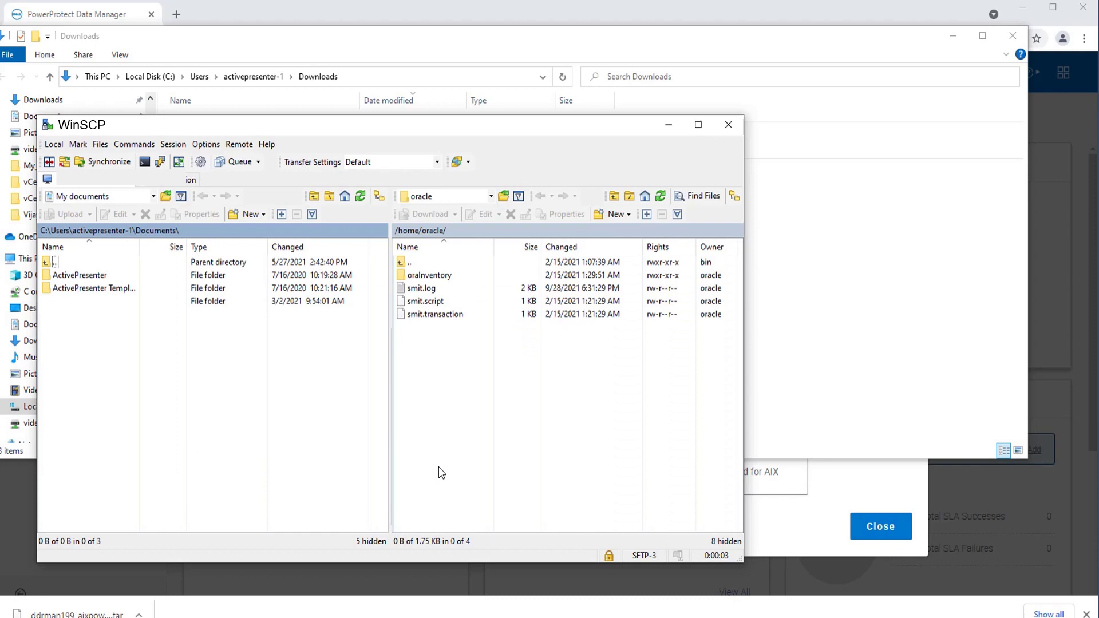
- Copy ddrman199_aixpower71.tar into /home/oracle and close the WinSCP session
left_click_drag(92, 275, 456, 359)
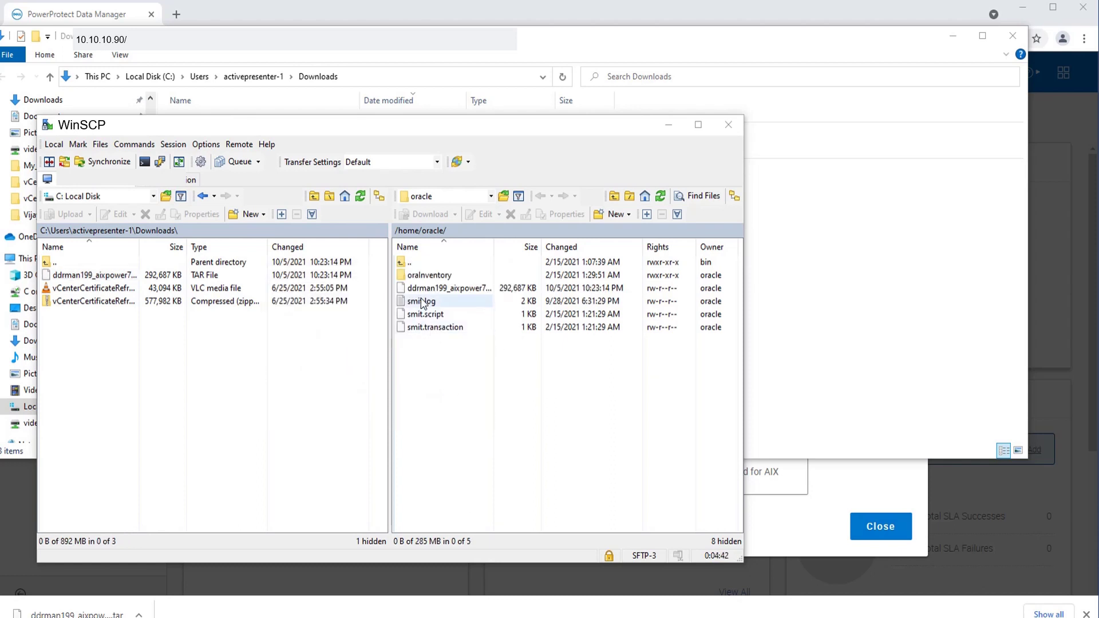
left_click(727, 126)
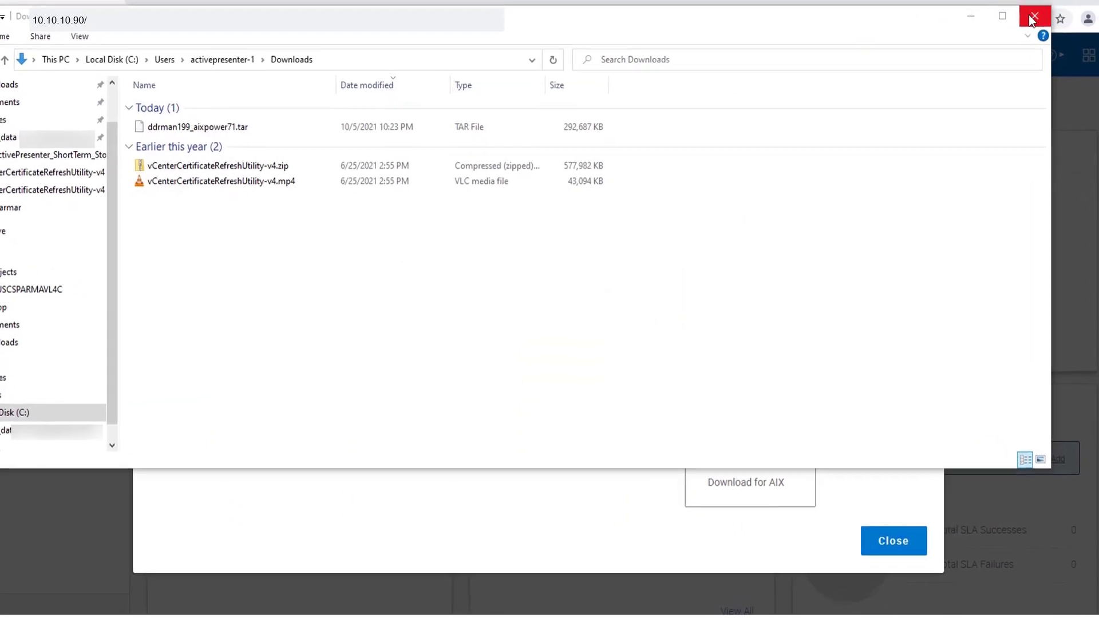
- Log in to the PuTTY session as oracle and list the home folder
left_click(1046, 9)
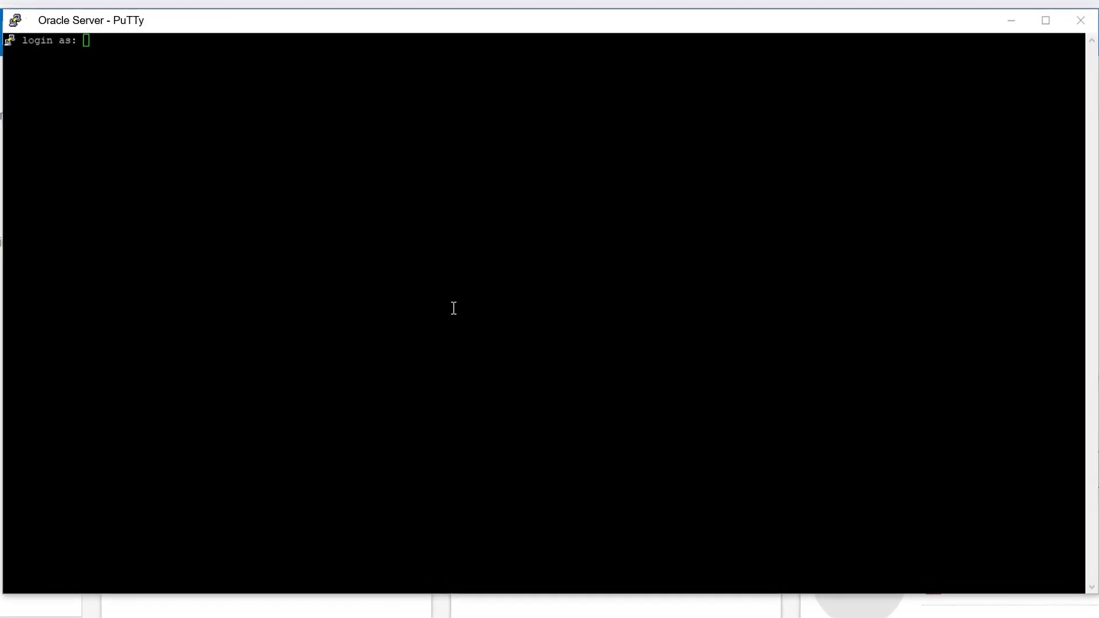
left_click(324, 114)
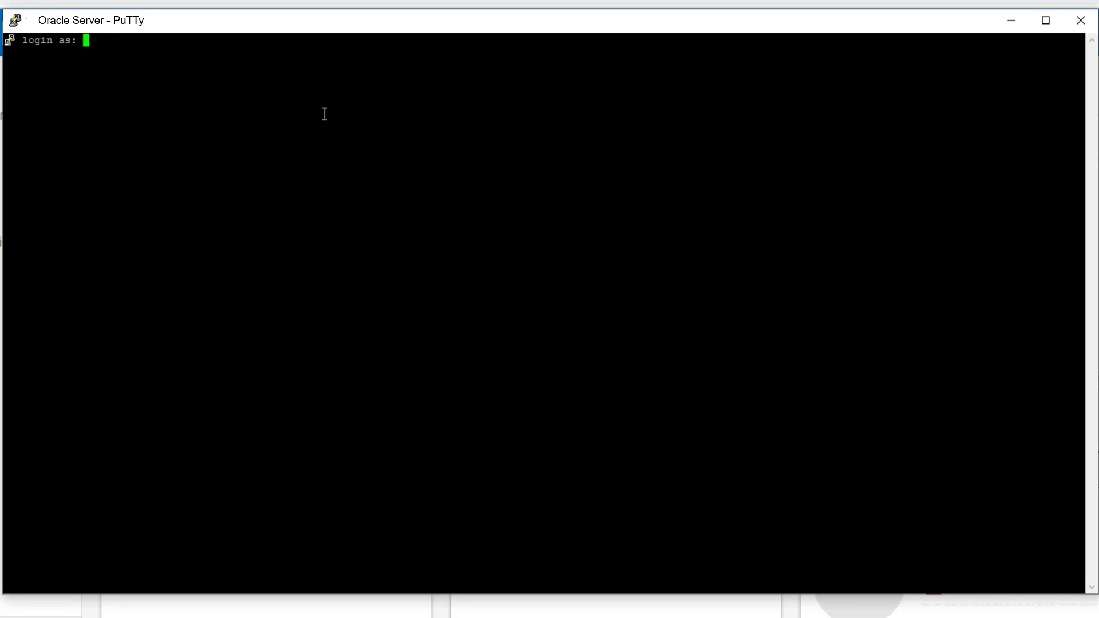
type("oracl")
type("e")
key("Return")
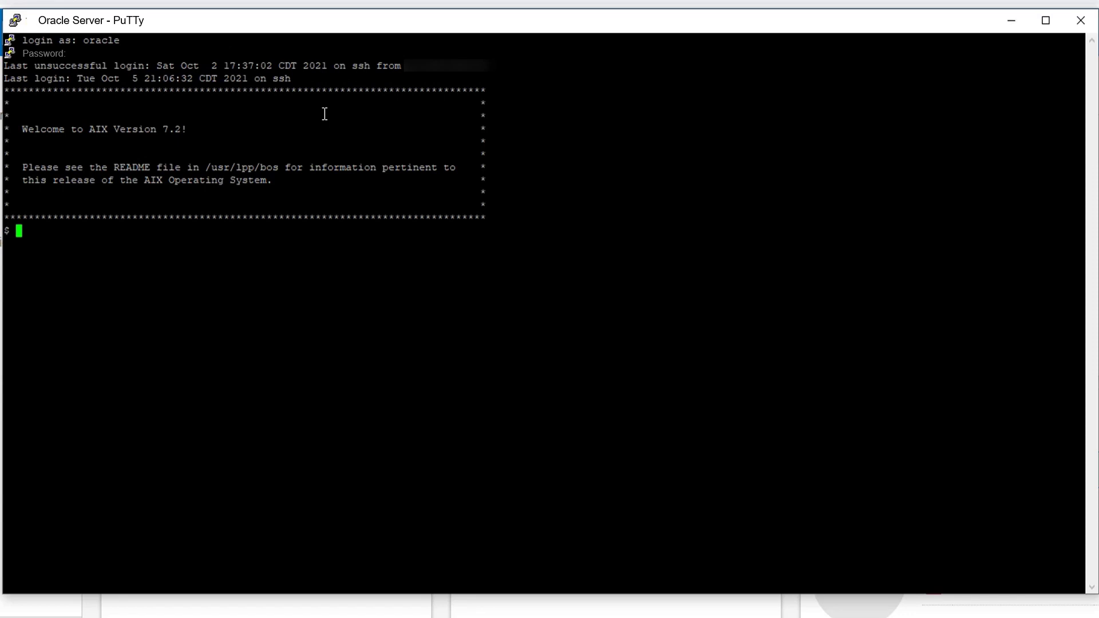
type("ls -l")
key("Return")
type("chown -R oracle:oinstall ddrman199_aixpower71.tar")
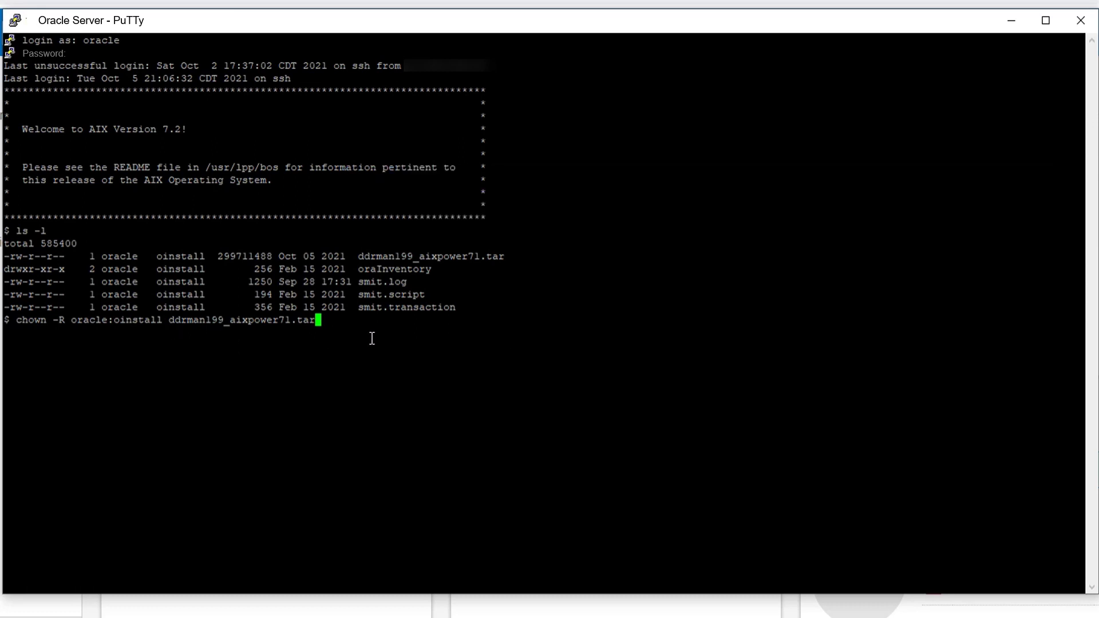
- Give the tar file oracle:oinstall ownership, extract it with tar -xvf and list the folder again
key("Return")
type("tar -xvf ddrman199_aixpower71.tar")
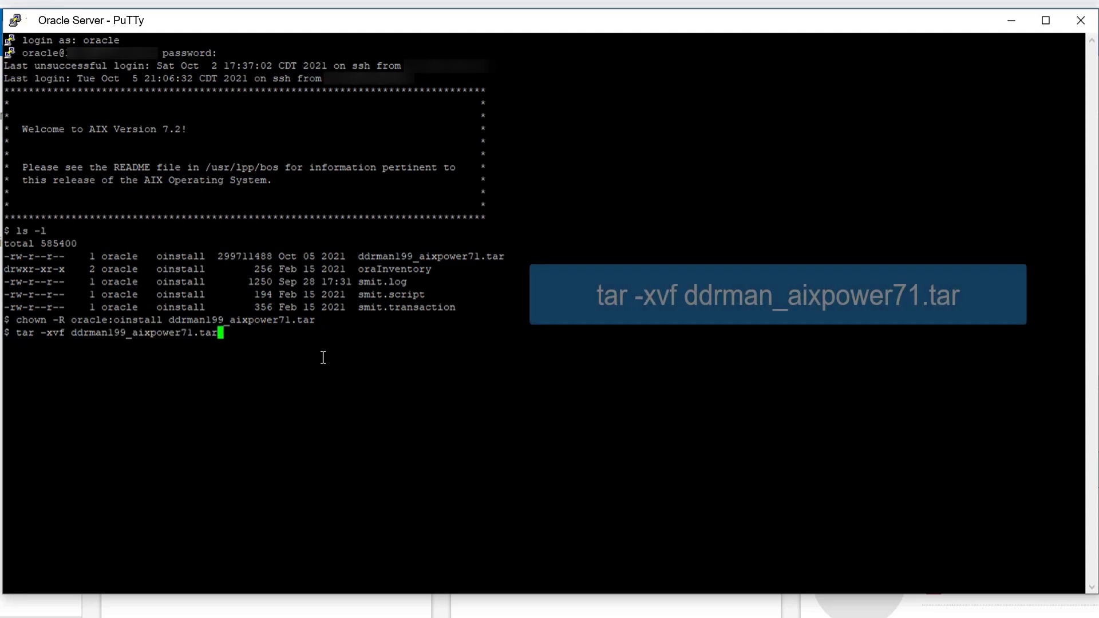
key("Return")
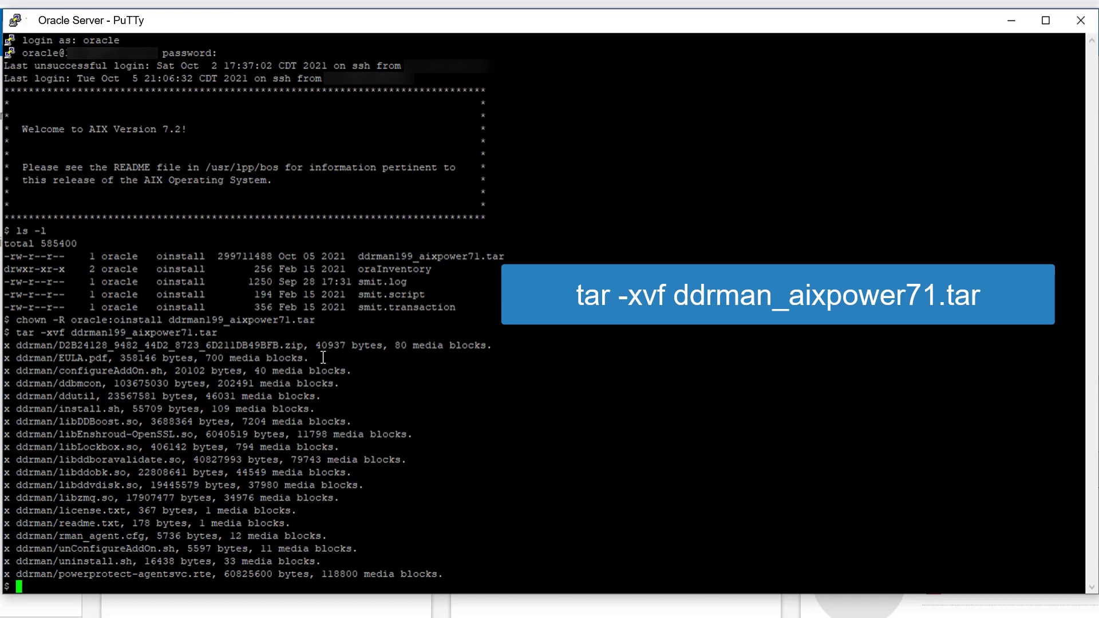
type("ls -l")
key("Return")
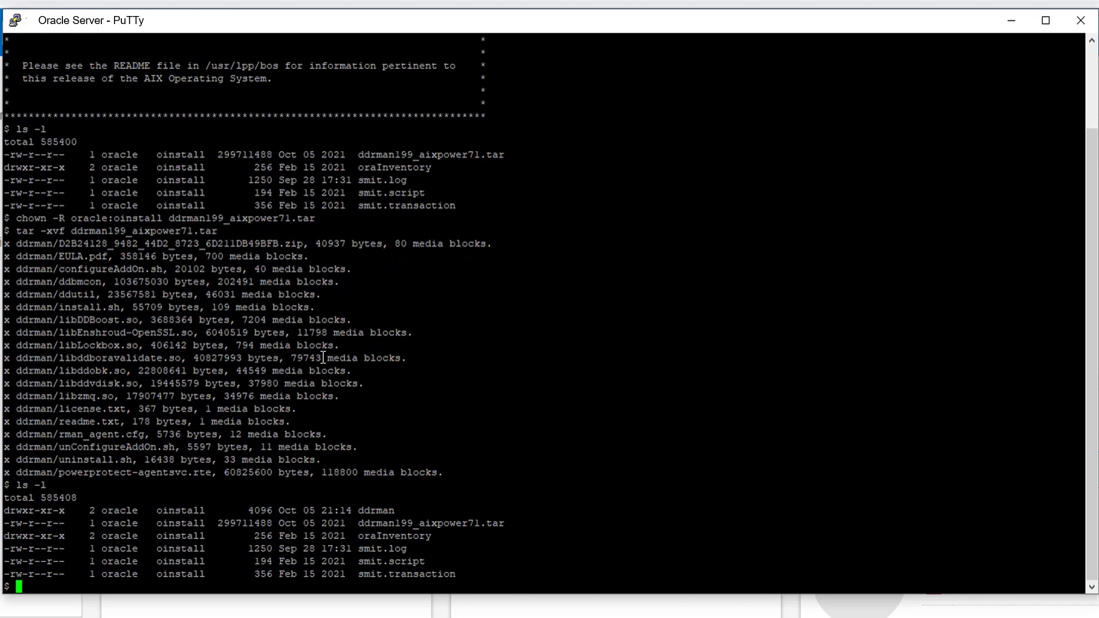
type("cd ddrman")
- Run ./install.sh in ddrman, accepting the default directory and declining to update earlier RMAN settings
key("Return")
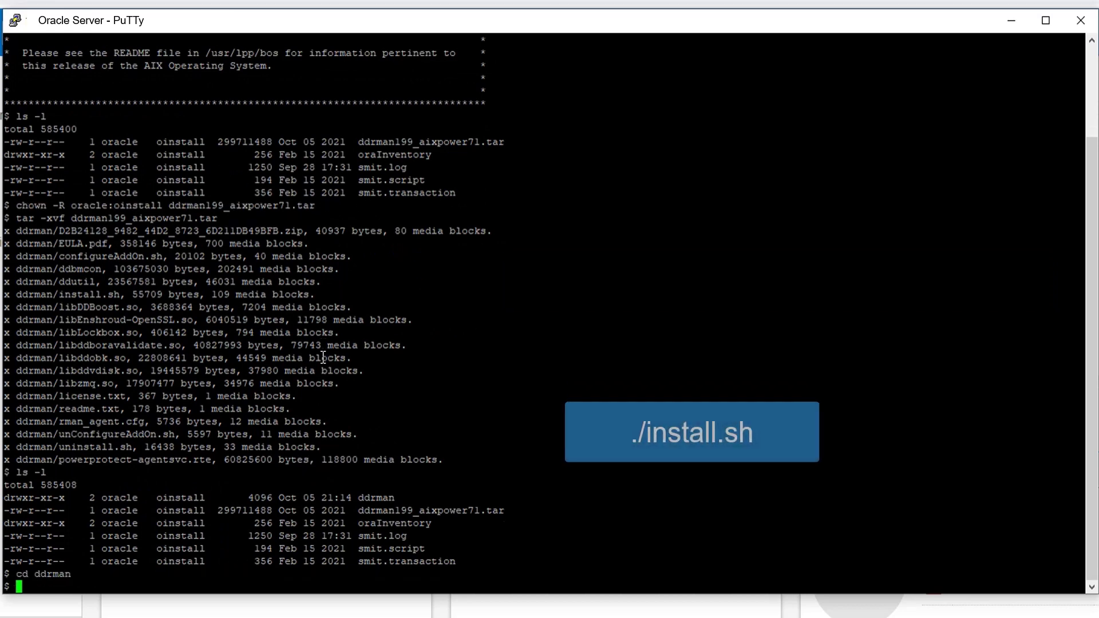
type("ls -l")
key("Return")
type("./install.sh")
key("Return")
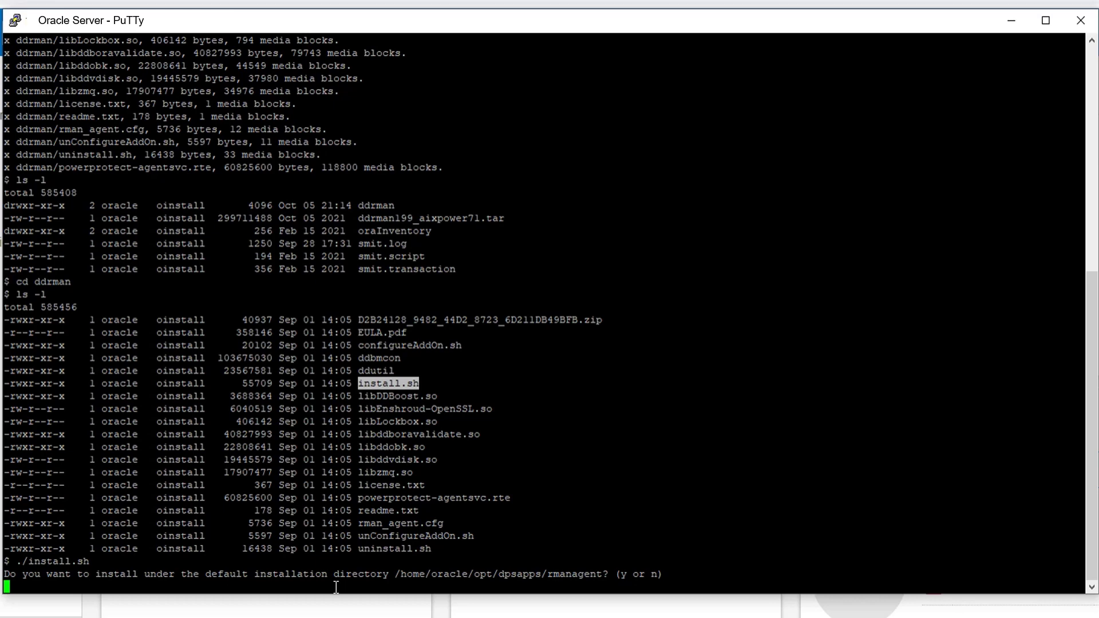
type("y")
key("Return")
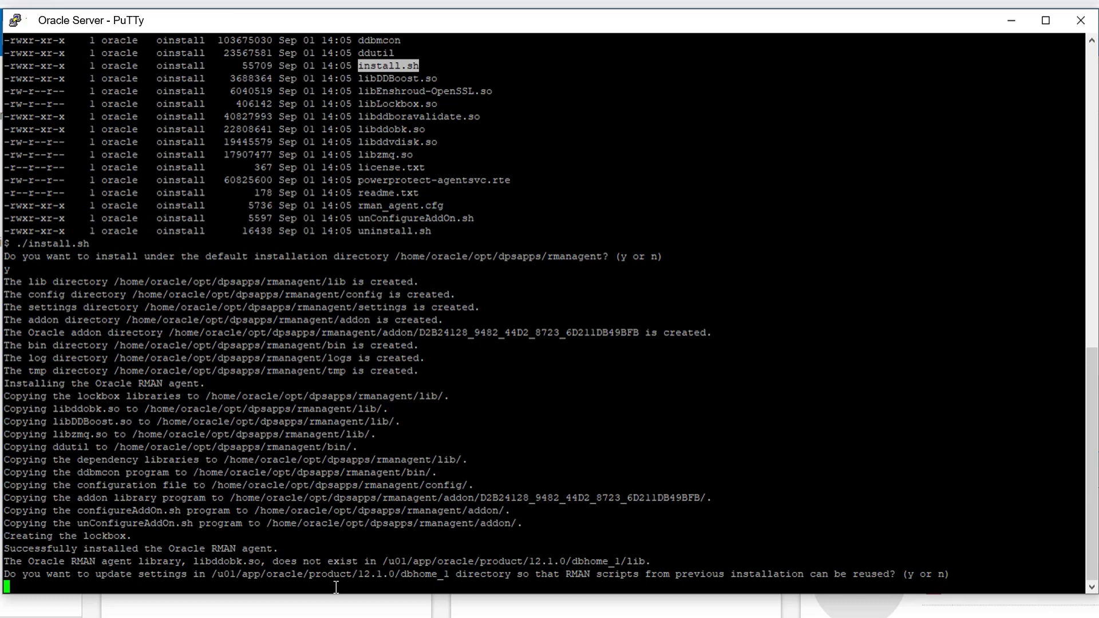
type("n")
key("Return")
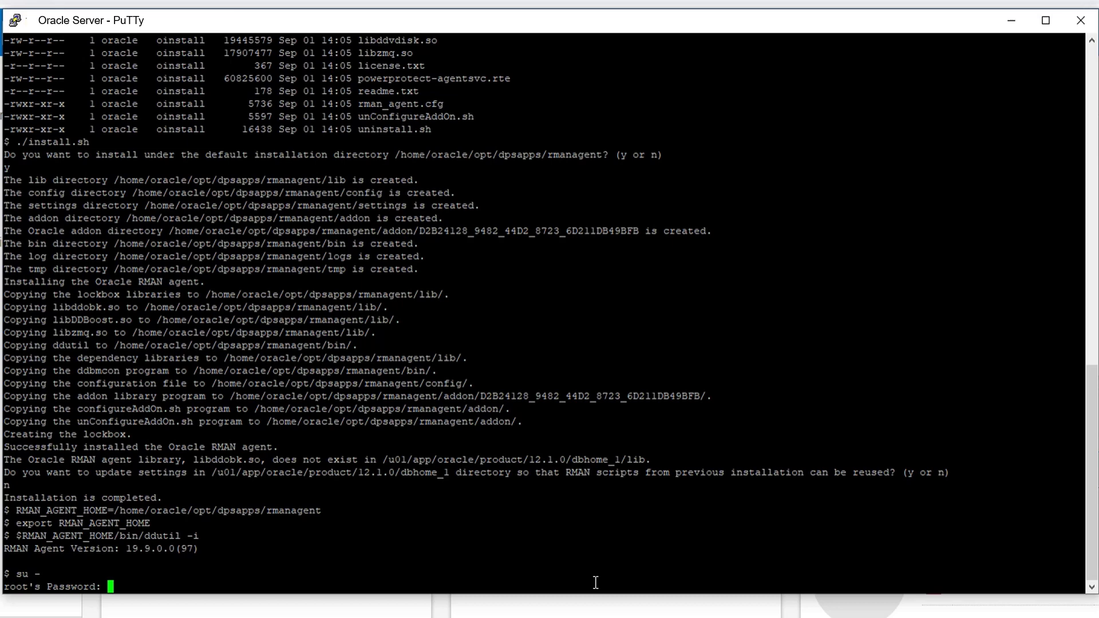
- As root, install the powerprotect-agentsvc package with installp and list the addon directory
key("Return")
type("installp -a -d /home/oracle/ddrman powerprotect-agentsvc.rte")
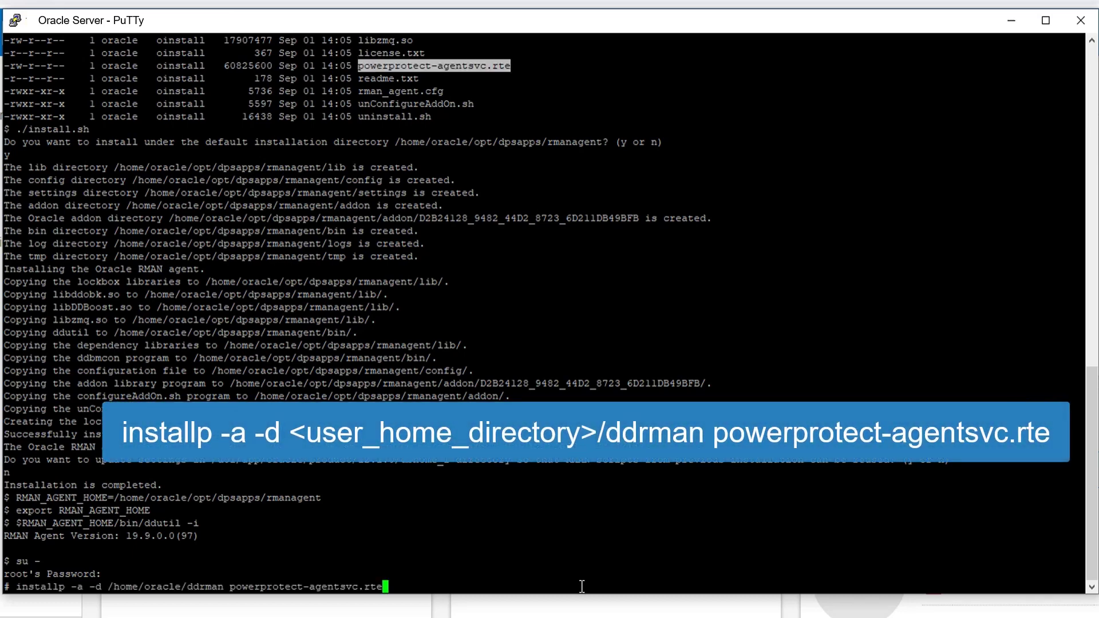
key("Return")
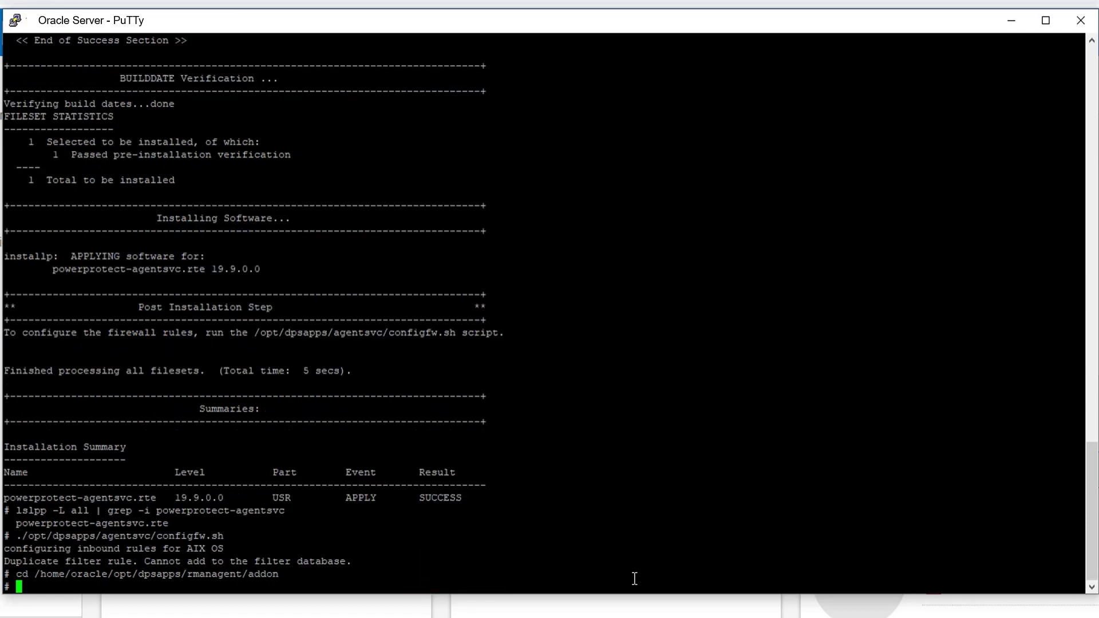
type("ls -l")
key("Return")
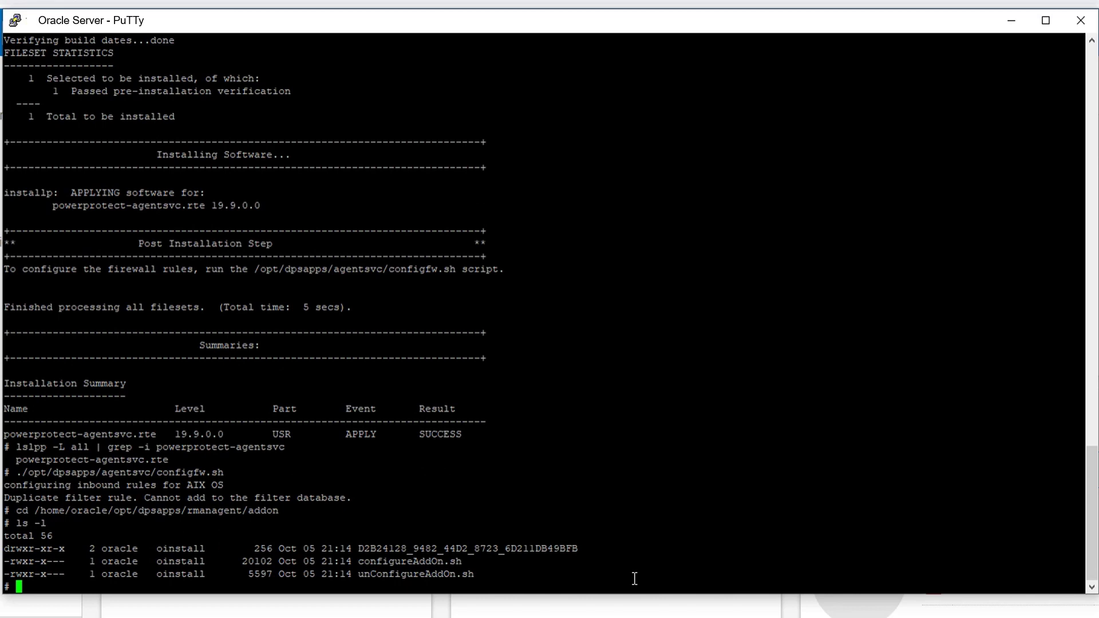
type("./")
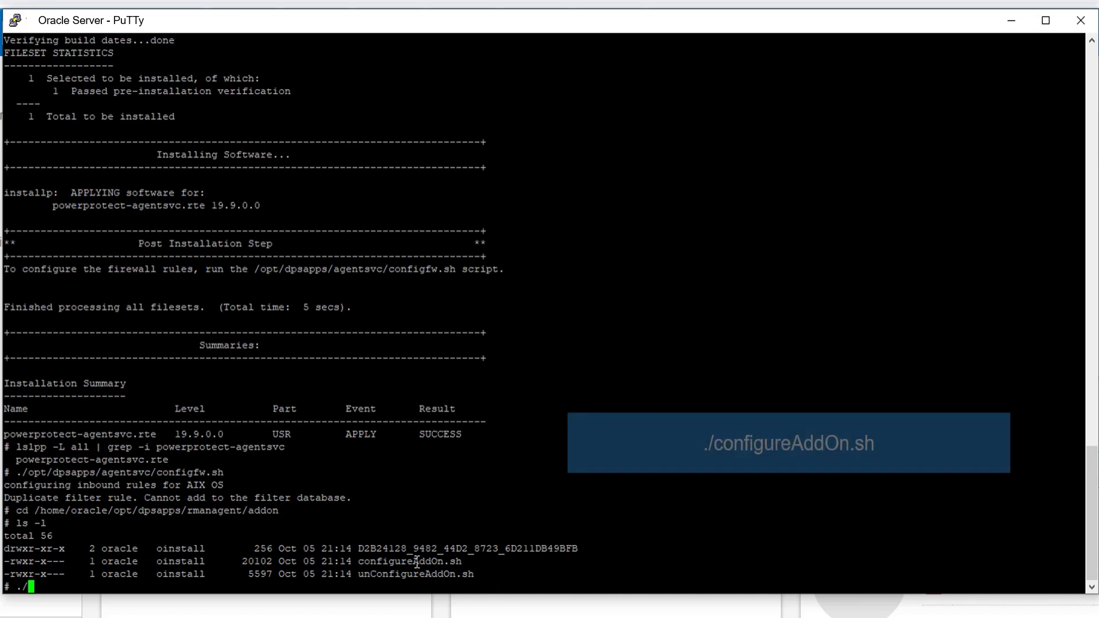
- Build the ./configureAddOn.sh command by pasting the script name from the listing
double_click(417, 562)
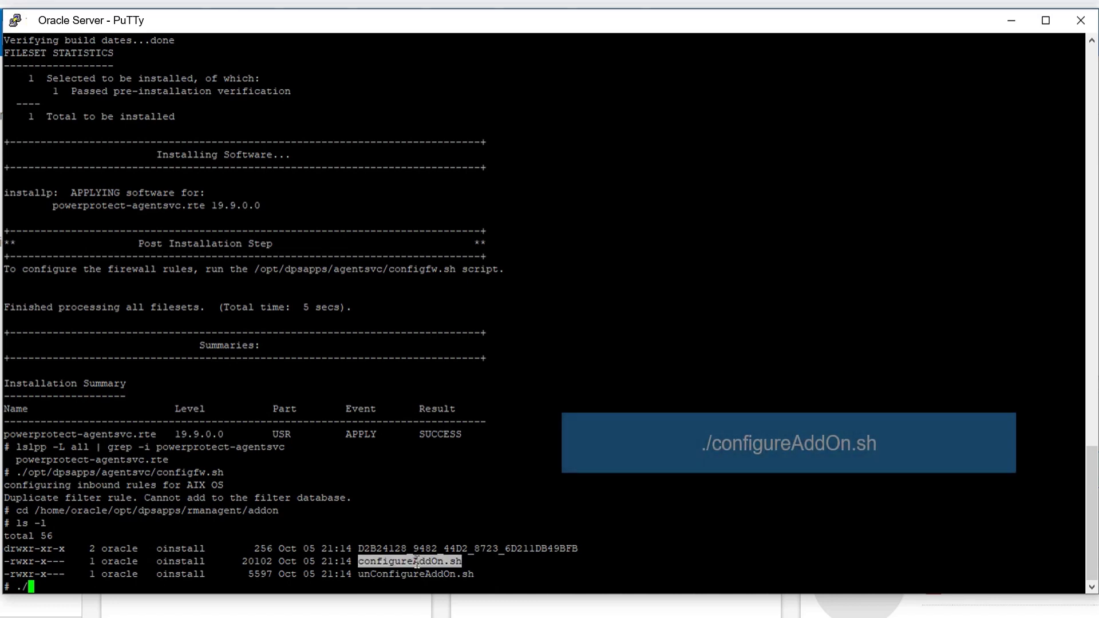
right_click(66, 587)
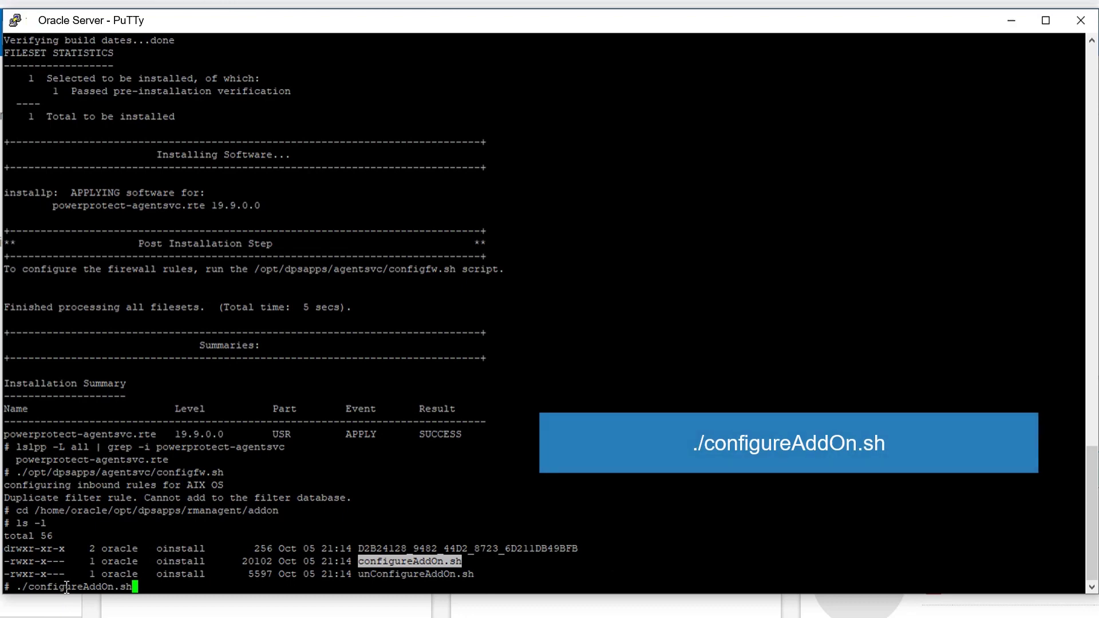
left_click(269, 587)
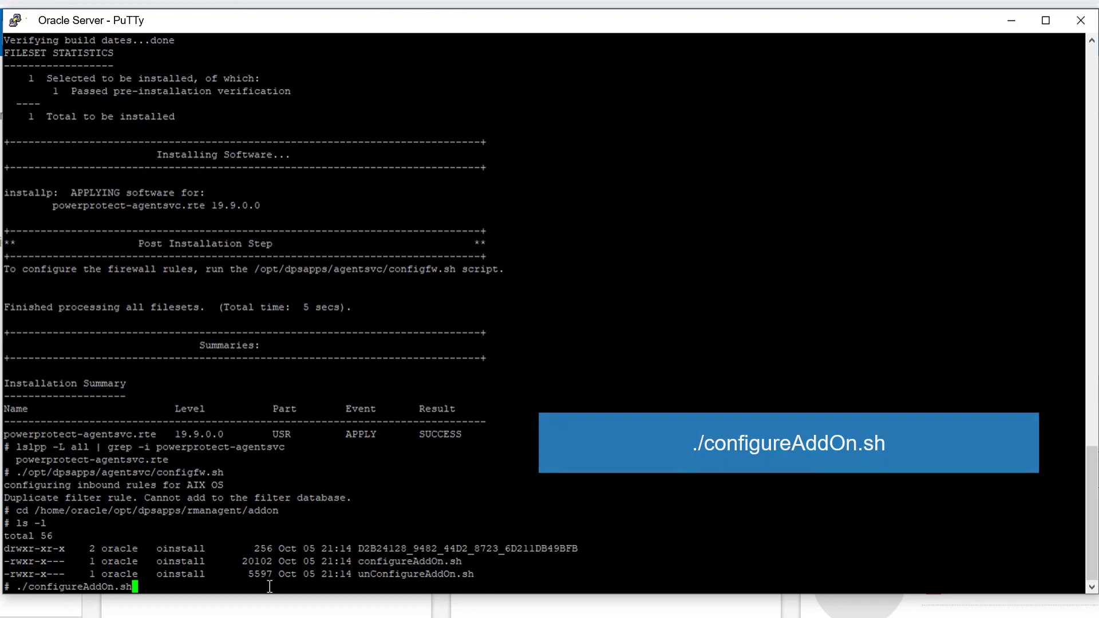
- Configure the add-on with the default agent path, PPDM address 10.10.10.90, 7-day retention and SYSDBA access allowed
key("Return")
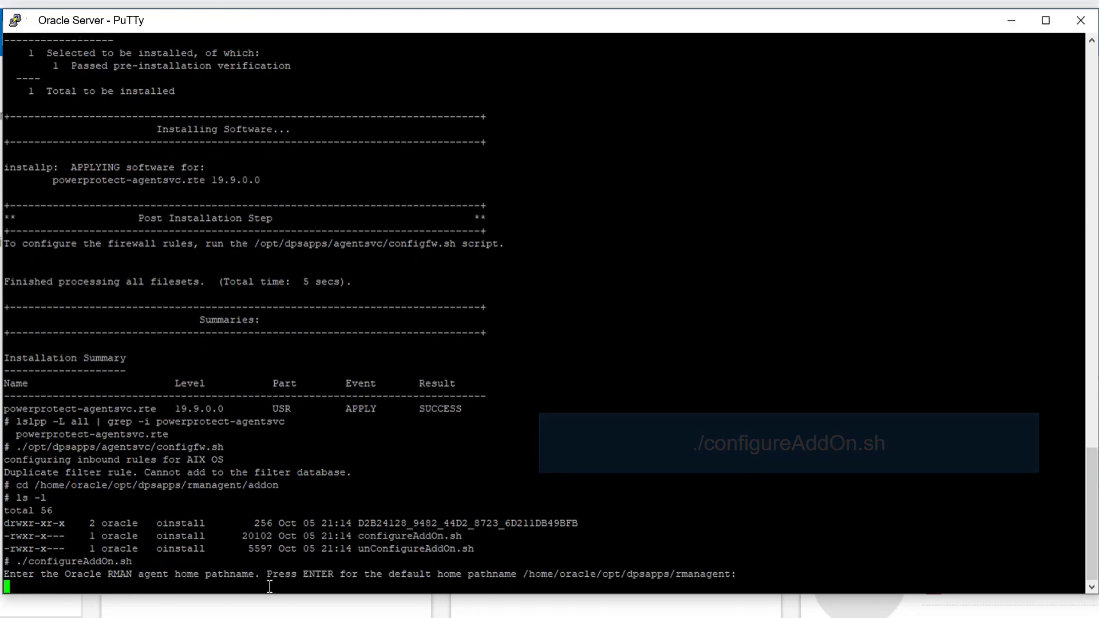
key("Return")
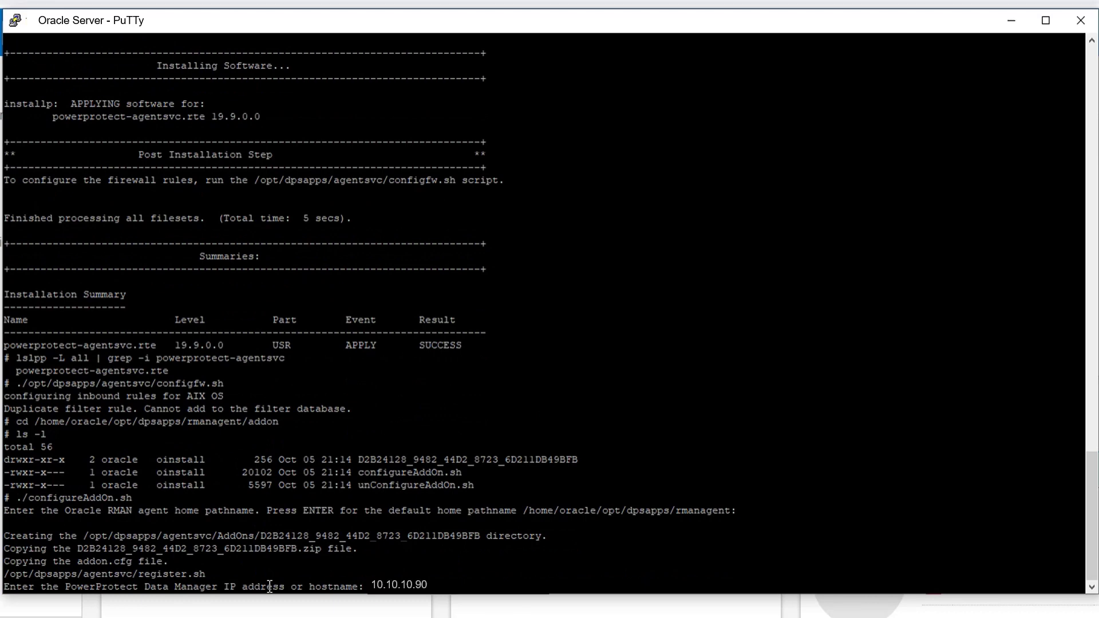
key("Return")
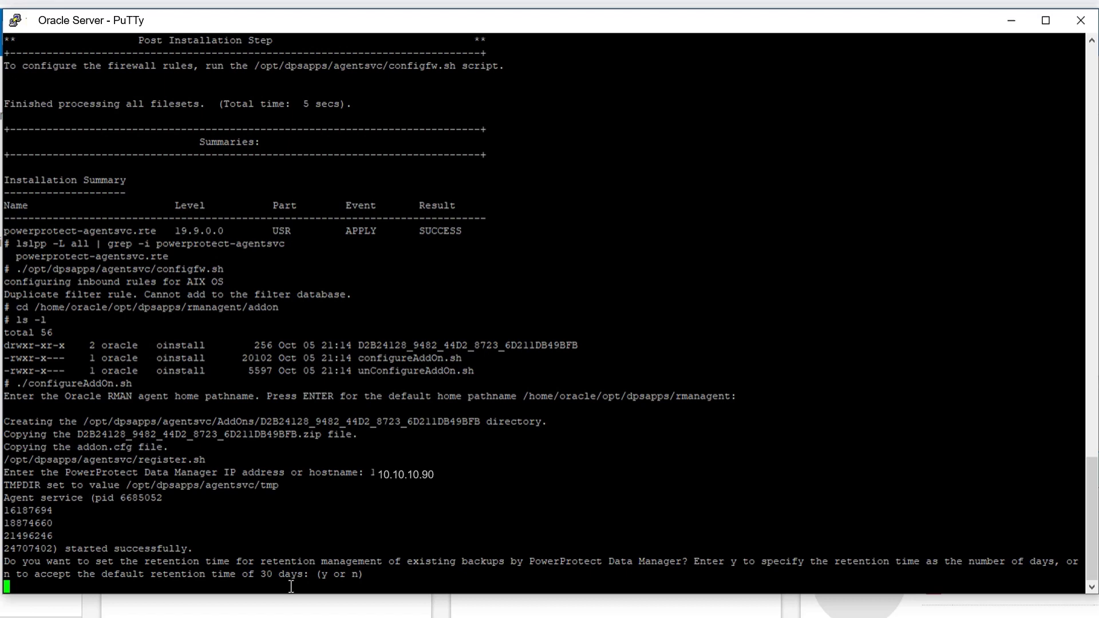
type("y")
key("Return")
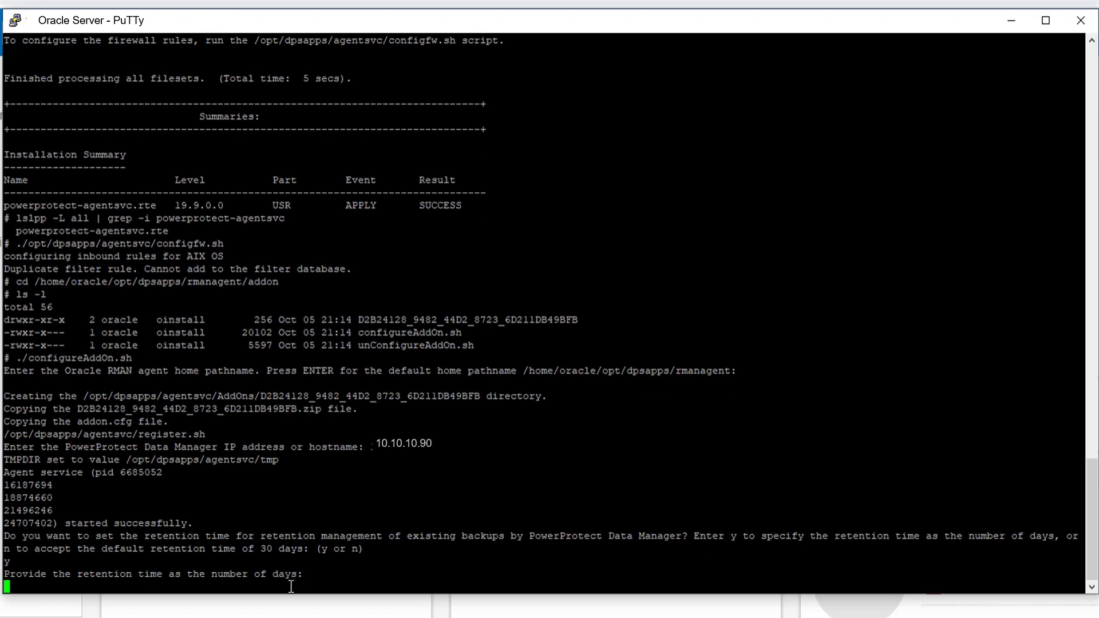
type("7")
key("Return")
type("y")
key("Return")
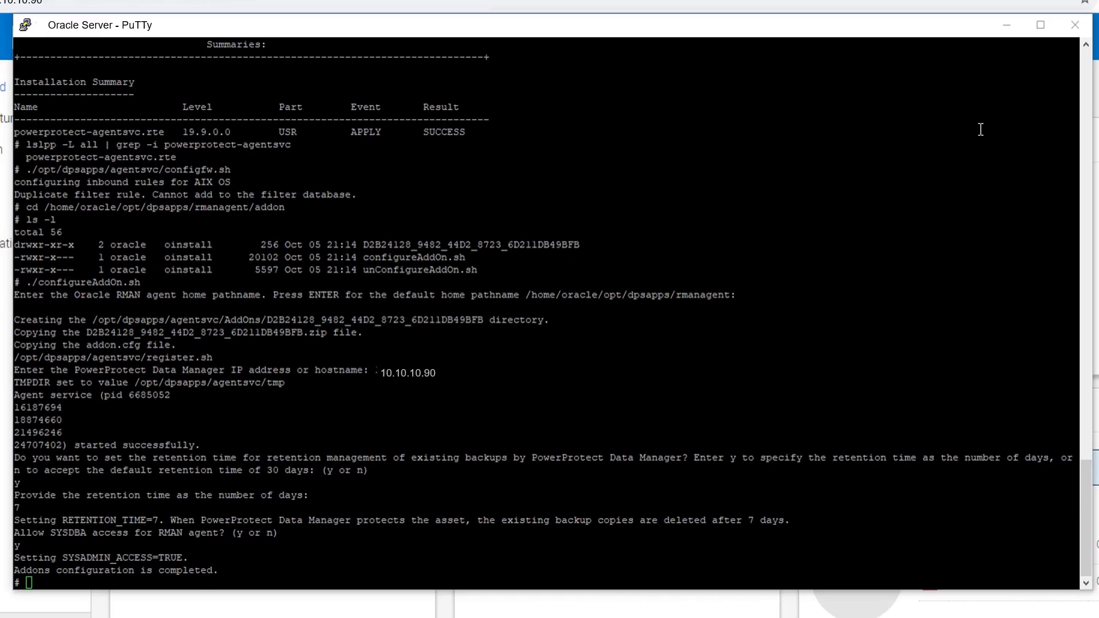
- Return to the PowerProtect Data Manager dashboard and go to Infrastructure > Application Agents
left_click(981, 48)
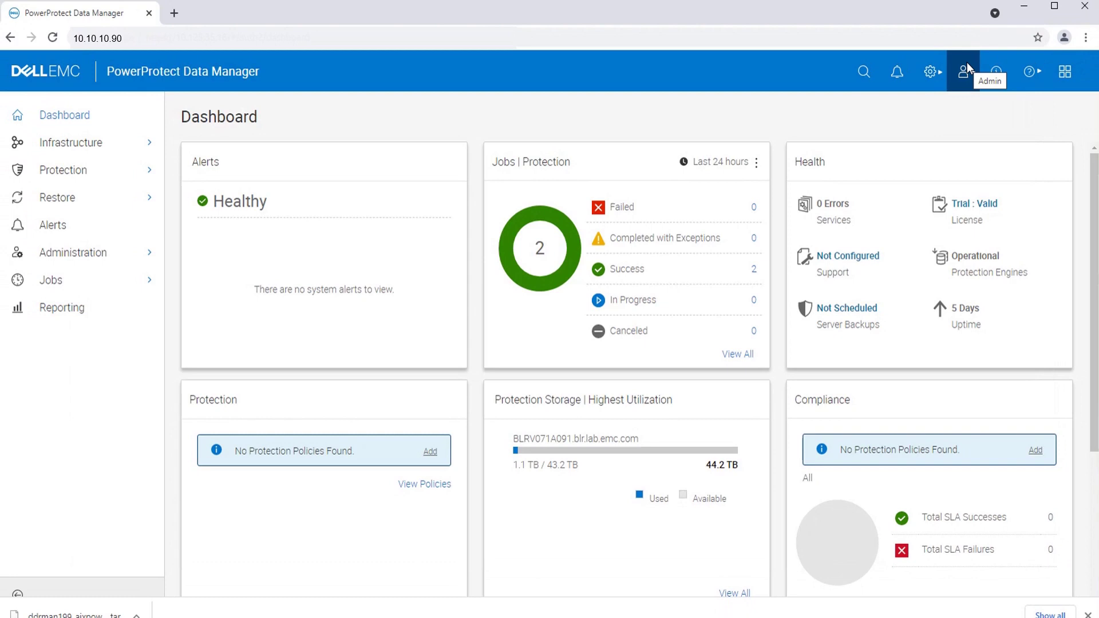
left_click(87, 122)
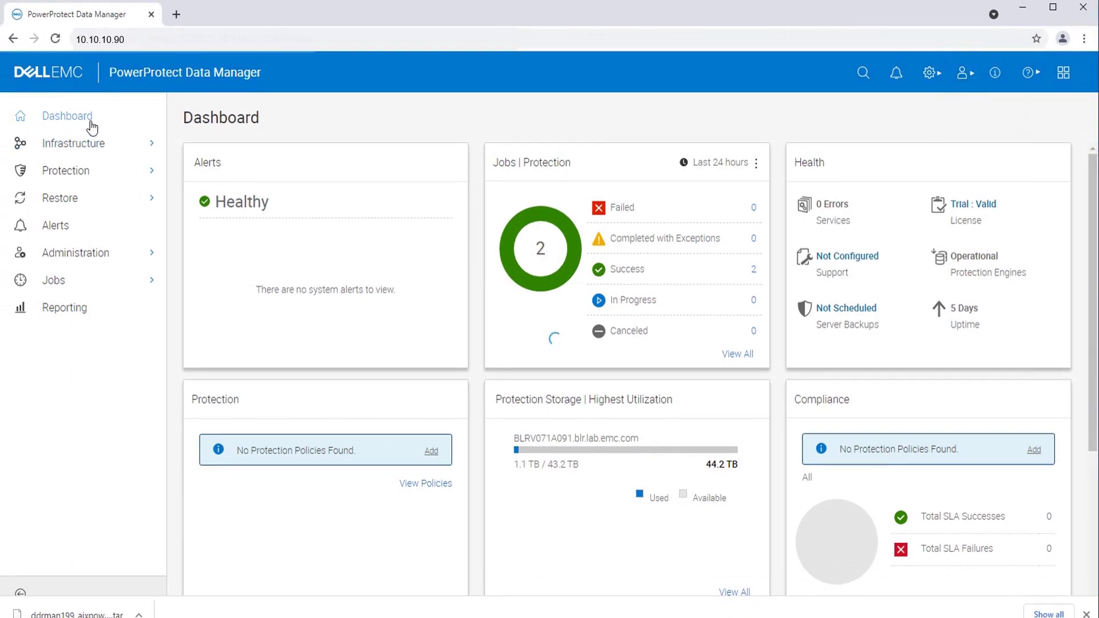
left_click(86, 125)
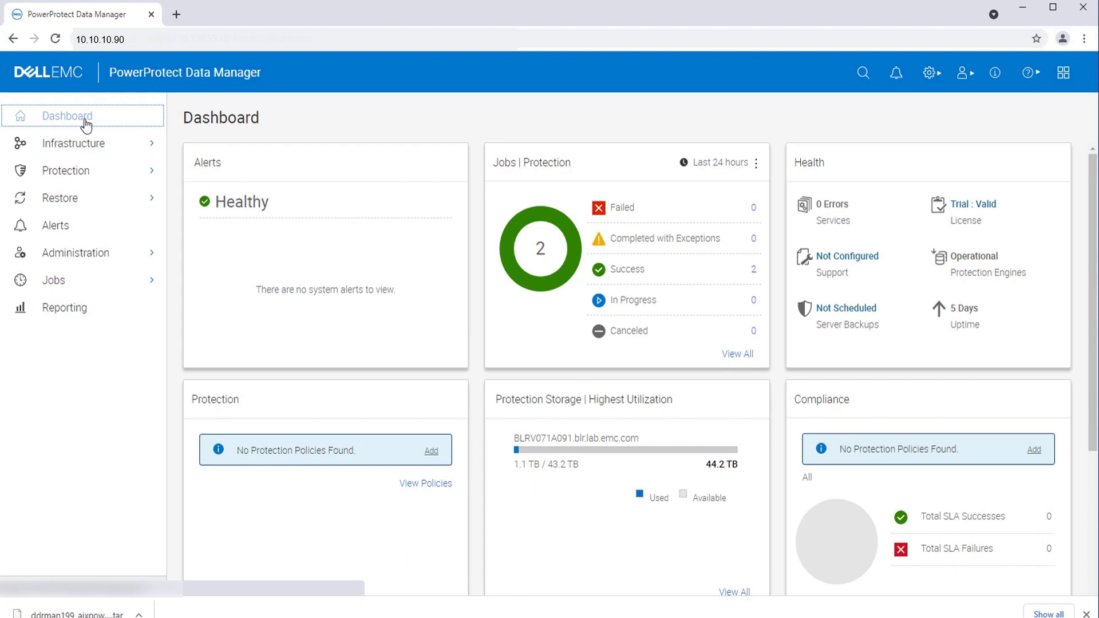
left_click(72, 148)
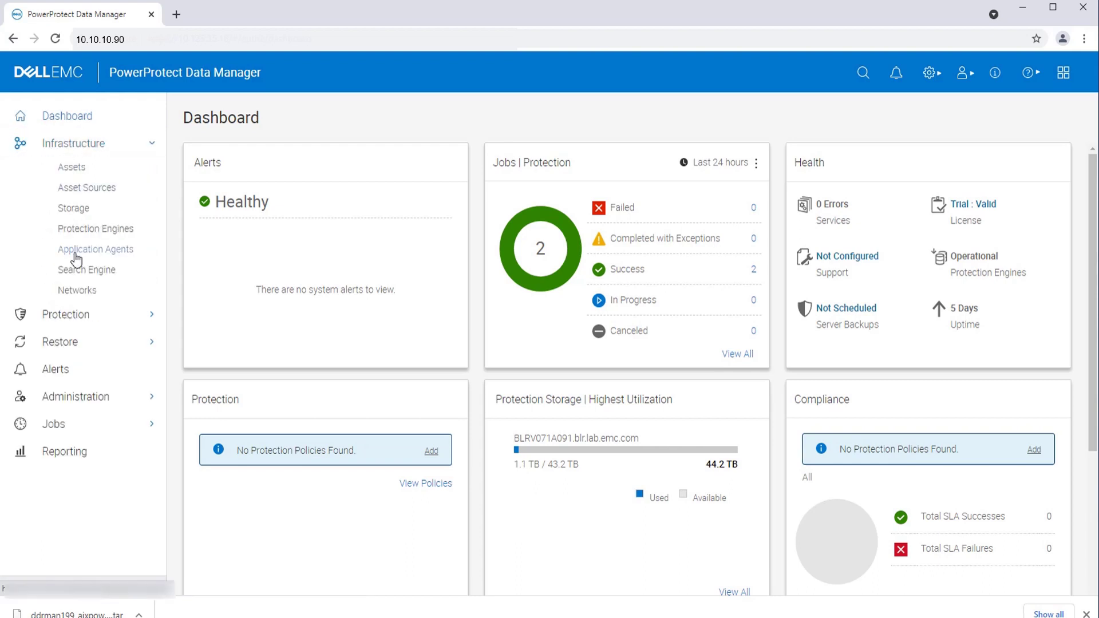
left_click(75, 251)
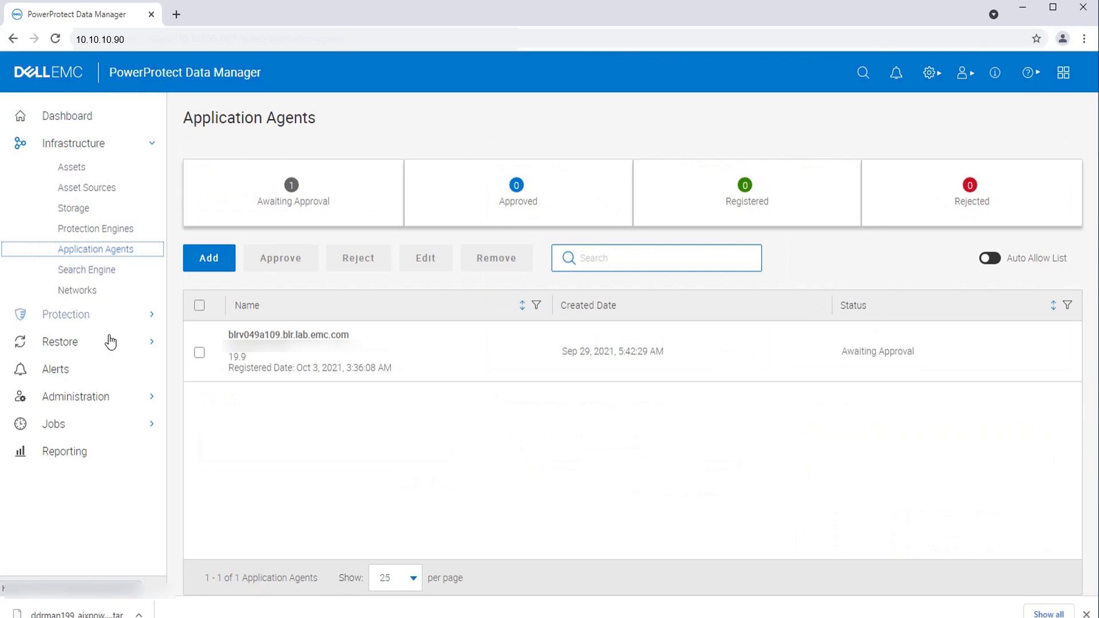
- Approve the blrv049a109 agent awaiting approval so it shows as Registered
left_click(200, 354)
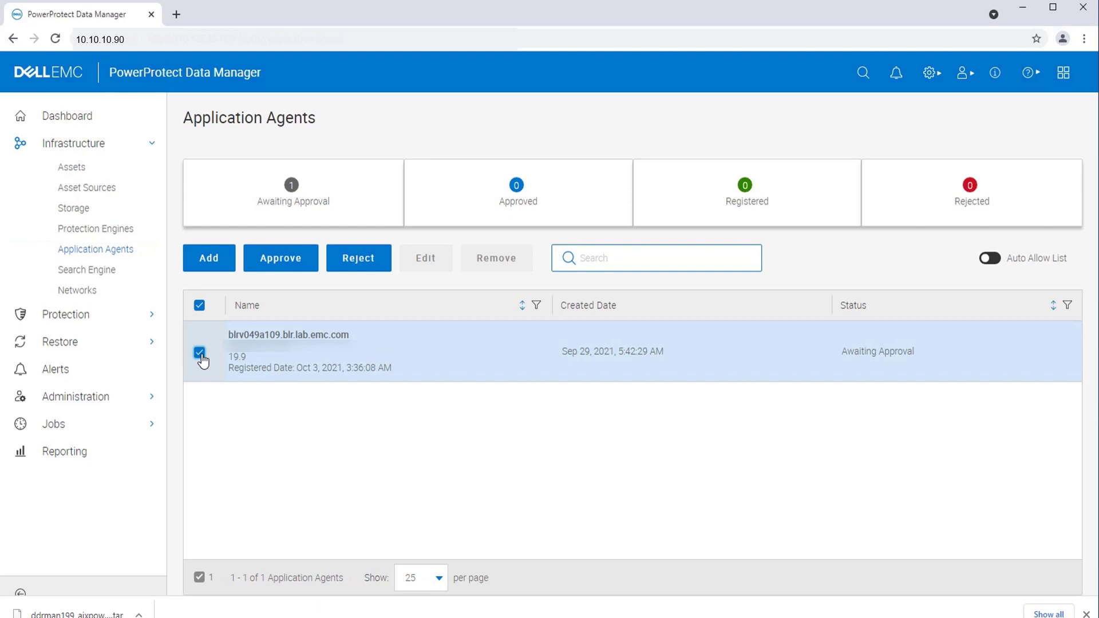
left_click(287, 263)
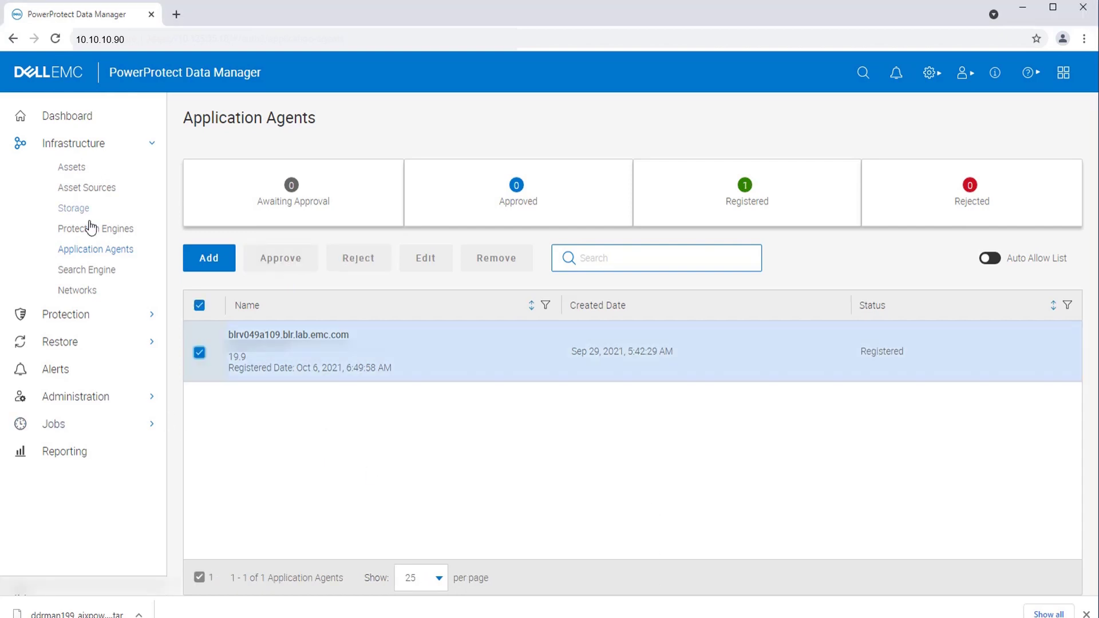
- In Asset Sources select the discovered Oracle host and view its ORCL database asset
left_click(80, 190)
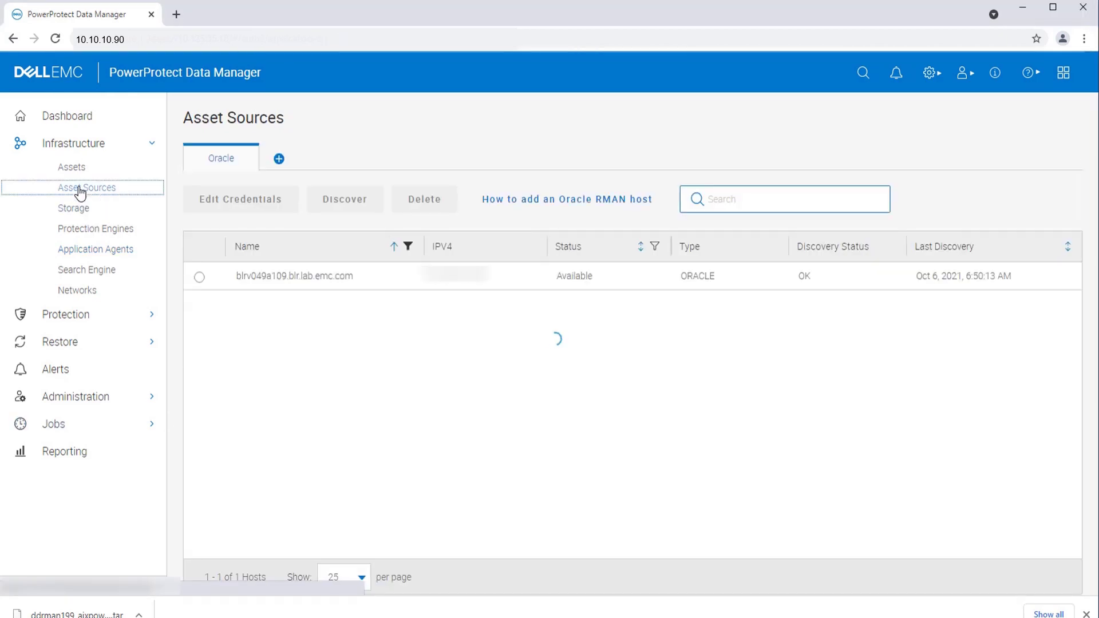
left_click(198, 278)
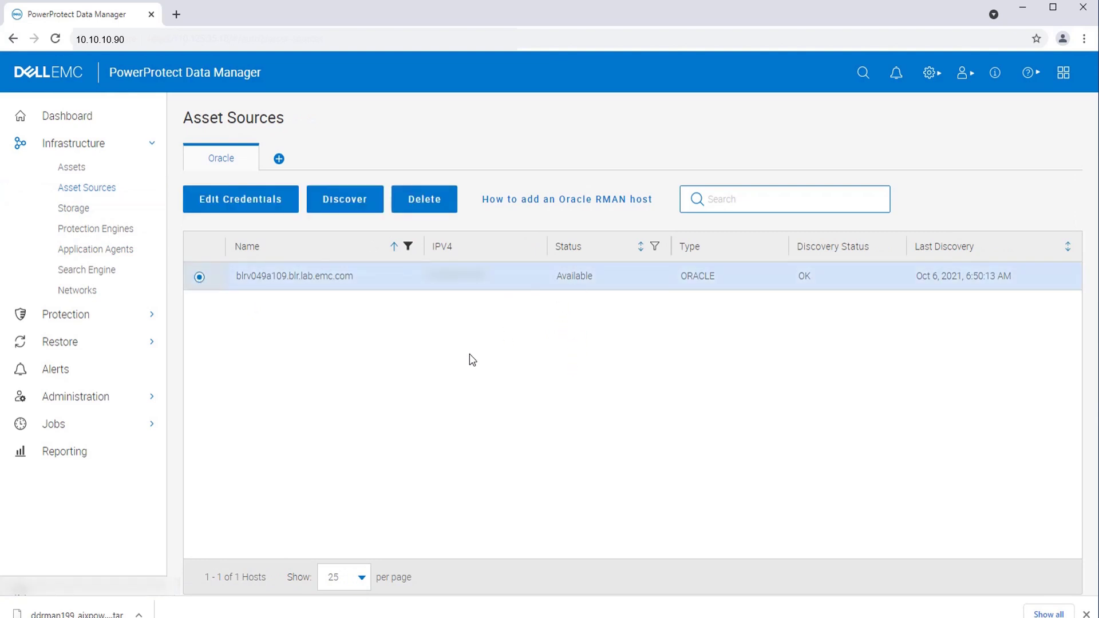
left_click(65, 172)
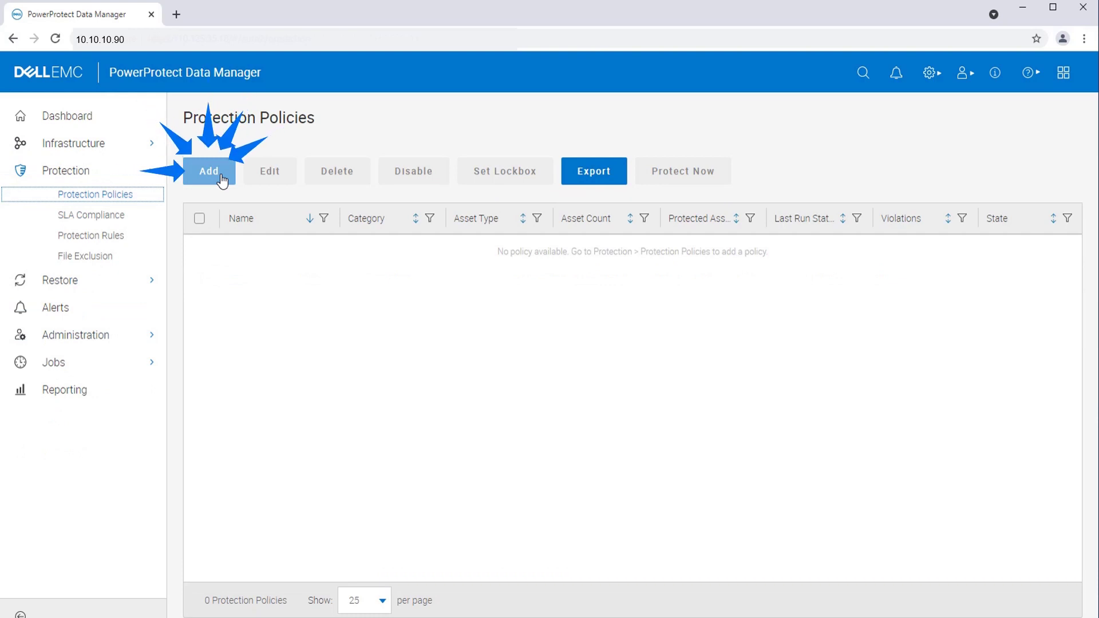
- Add a new Oracle protection policy named Oracle-Test with description Test Policy
left_click(209, 172)
type("Test Policy")
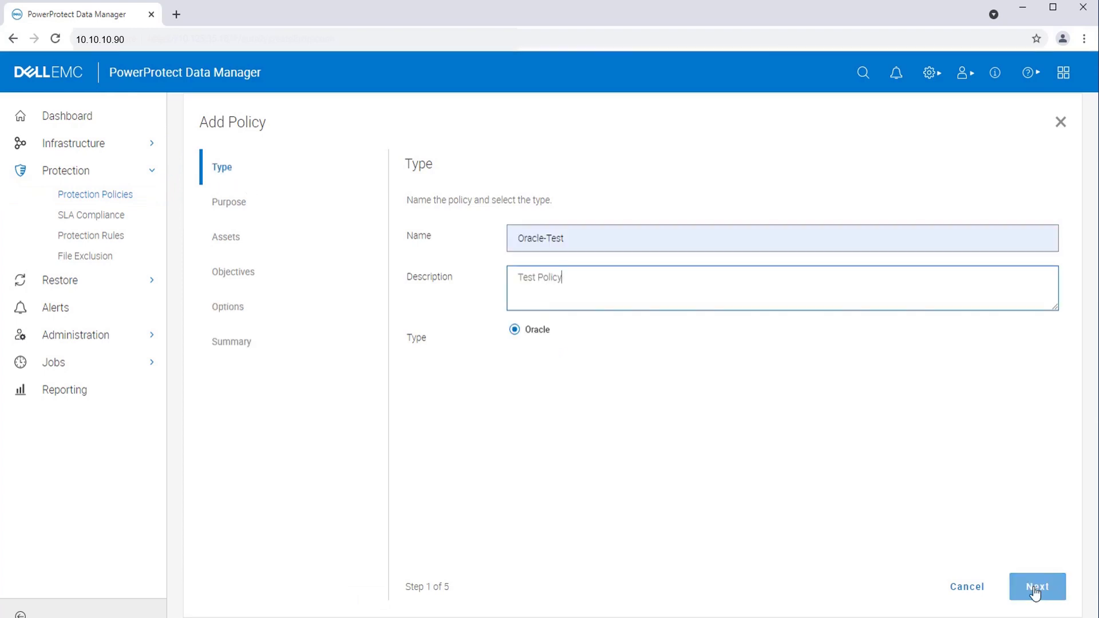
left_click(1035, 591)
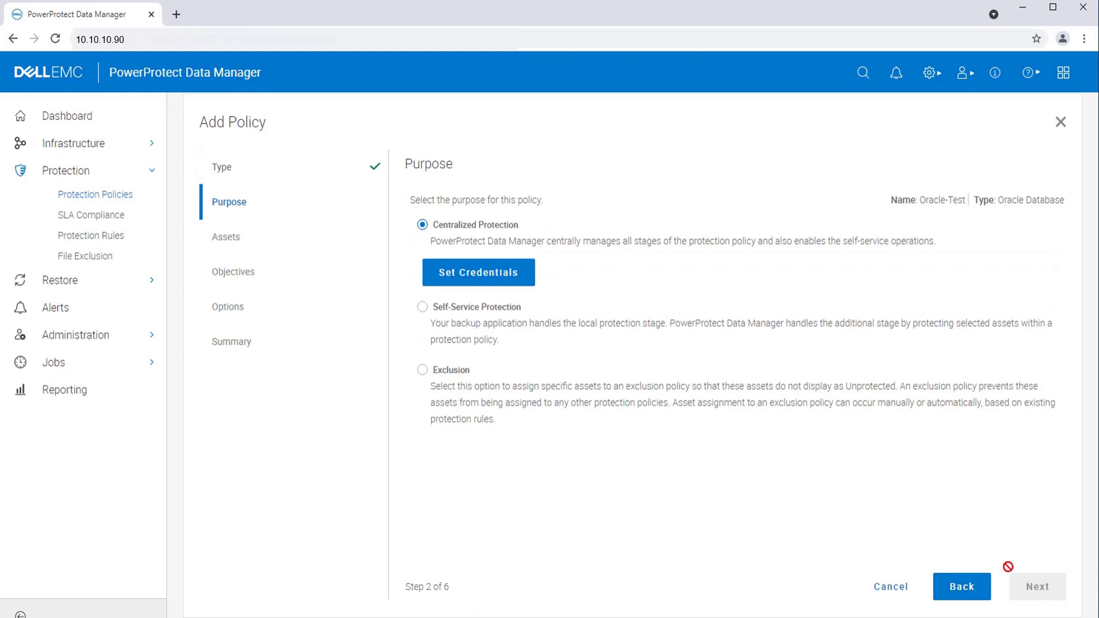
- Choose Centralized Protection with the oracle OS credential saved and continue to asset selection
left_click(475, 279)
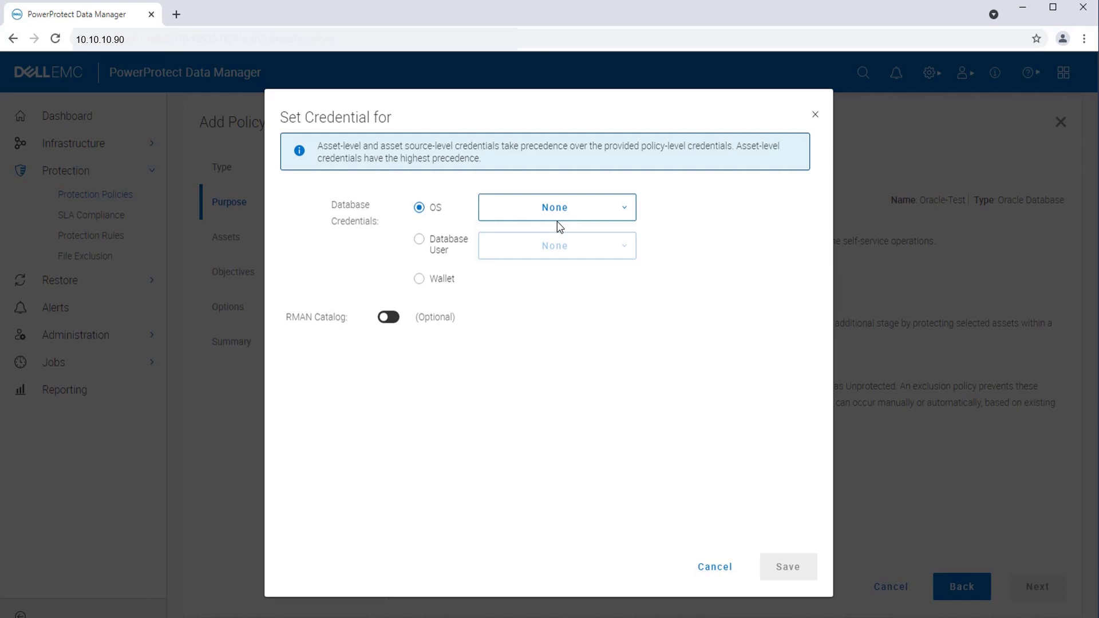
left_click(557, 221)
left_click(526, 251)
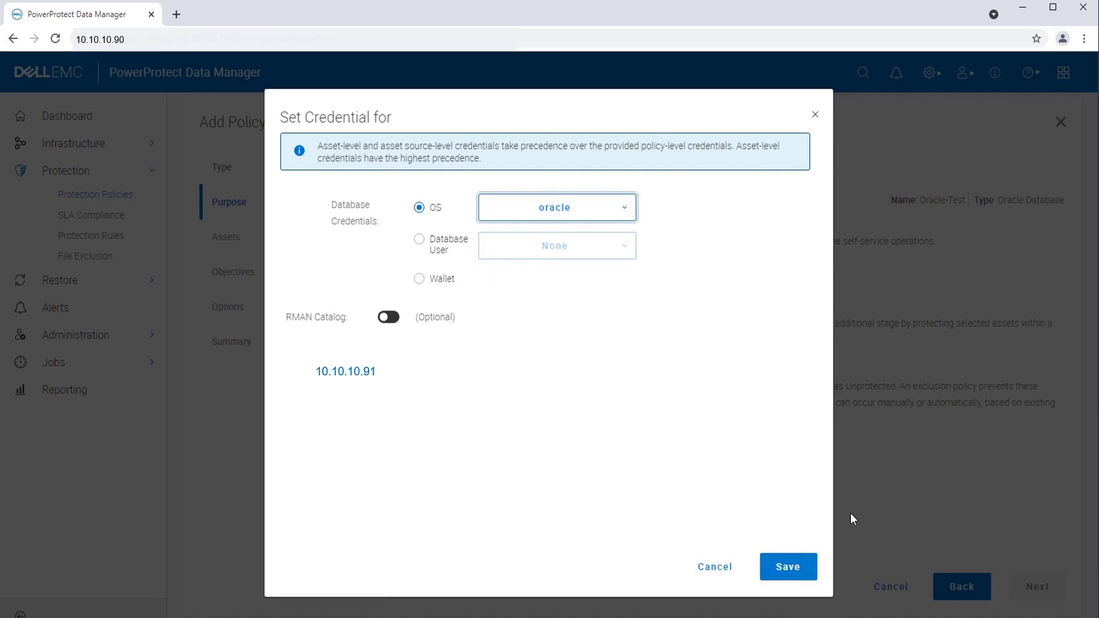
left_click(790, 570)
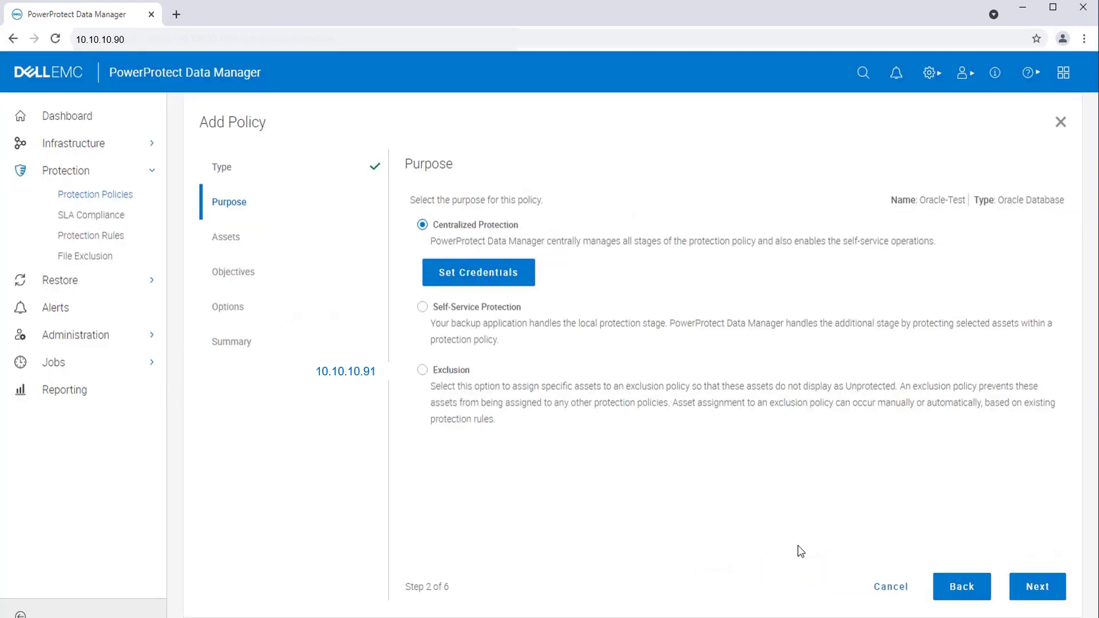
left_click(1046, 591)
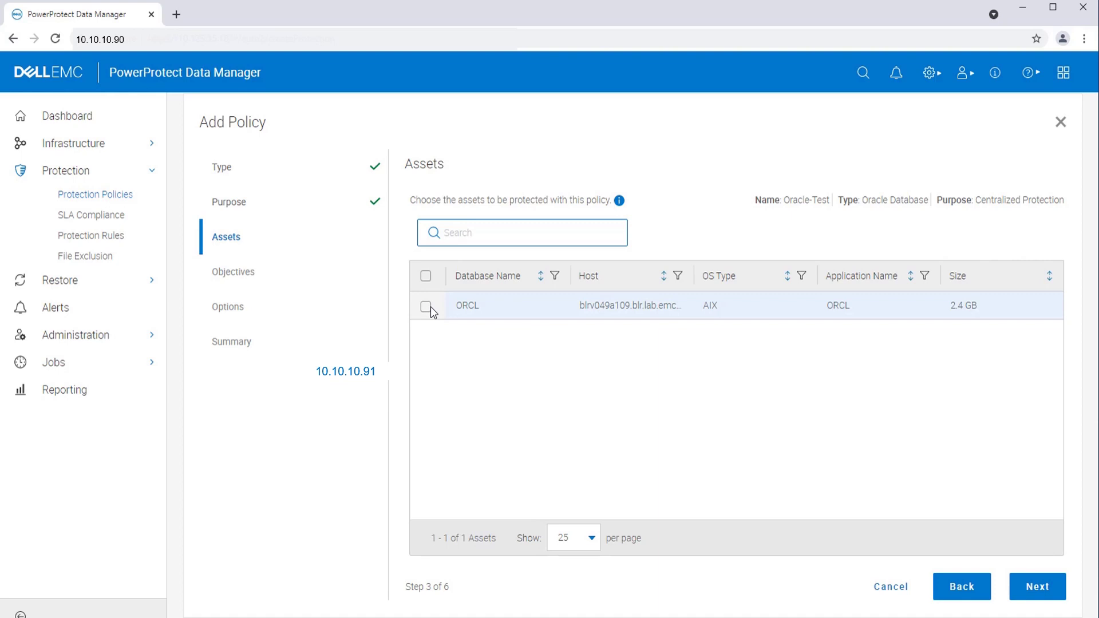
- Select the ORCL database as the policy's asset and continue to the Objectives step
left_click(426, 307)
left_click(1047, 591)
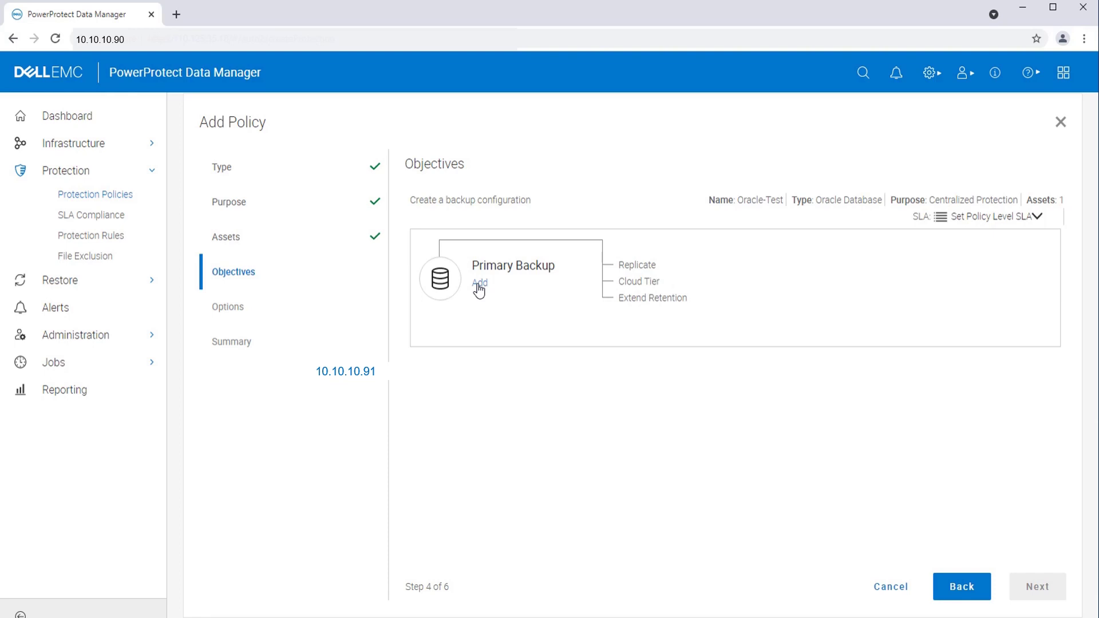
- Add a primary backup running a full backup every day, retained for 7 days
left_click(480, 285)
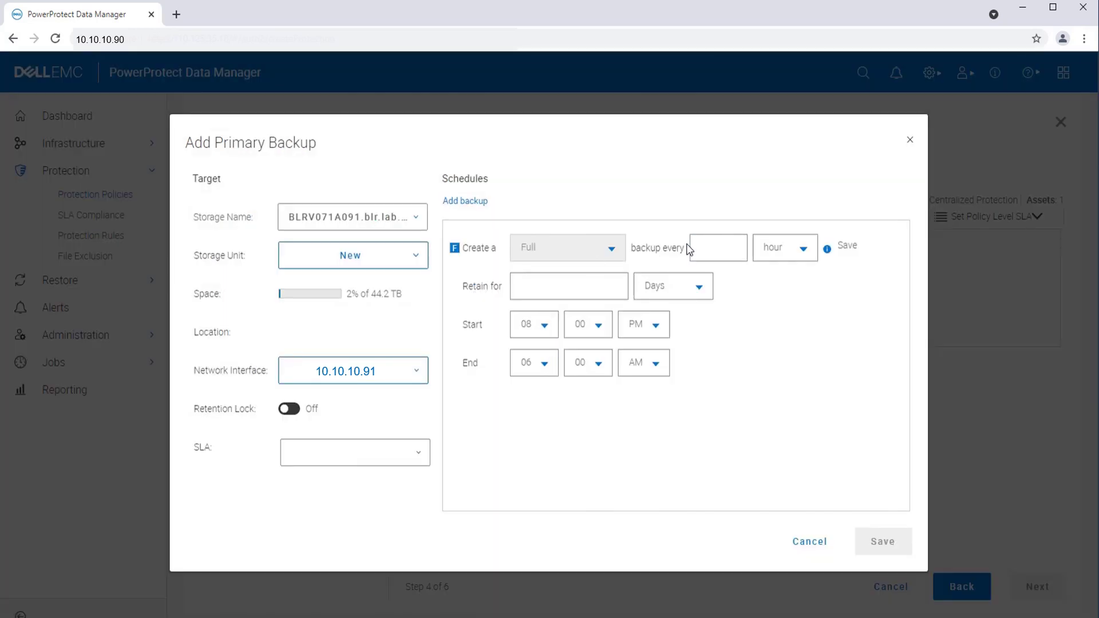
left_click(790, 248)
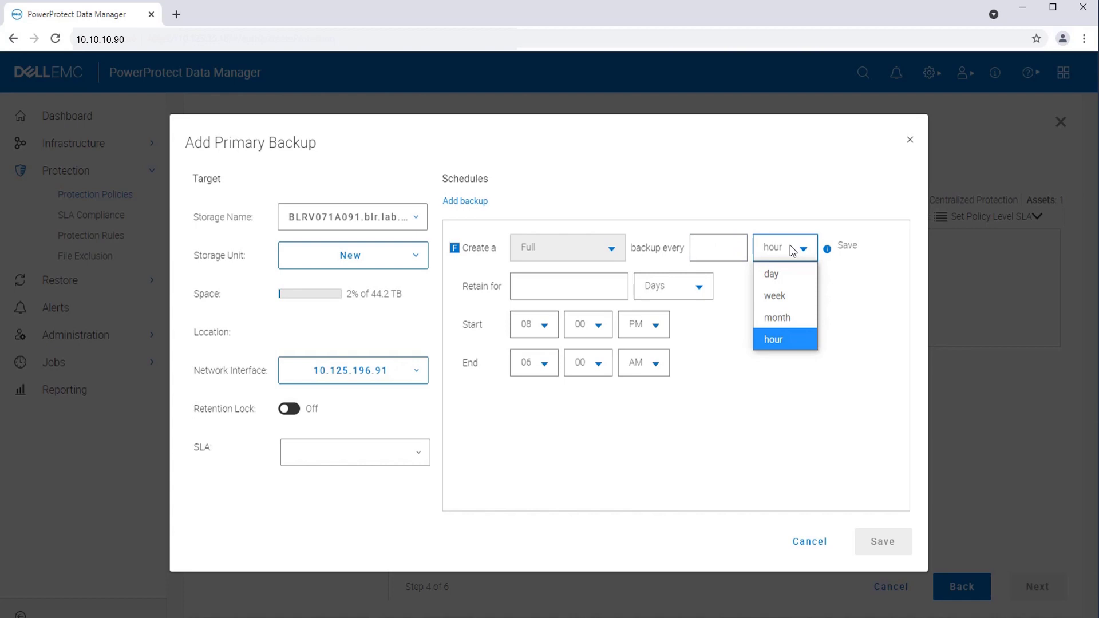
left_click(795, 275)
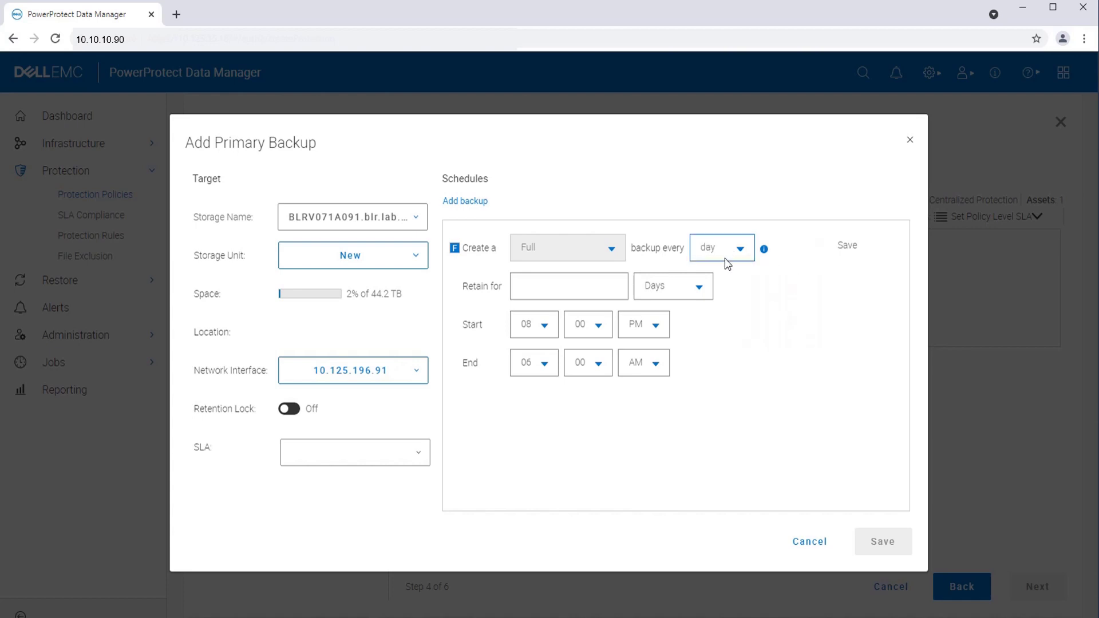
left_click(559, 286)
type("7")
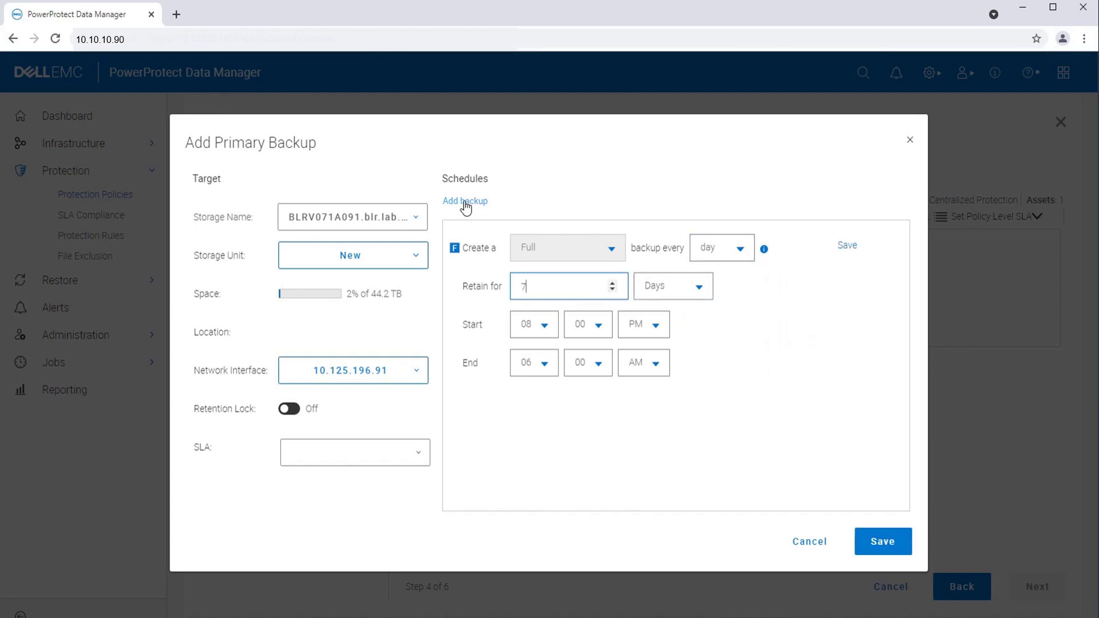
- Add a second Log backup schedule with its frequency and save the primary backup
left_click(465, 202)
left_click(562, 309)
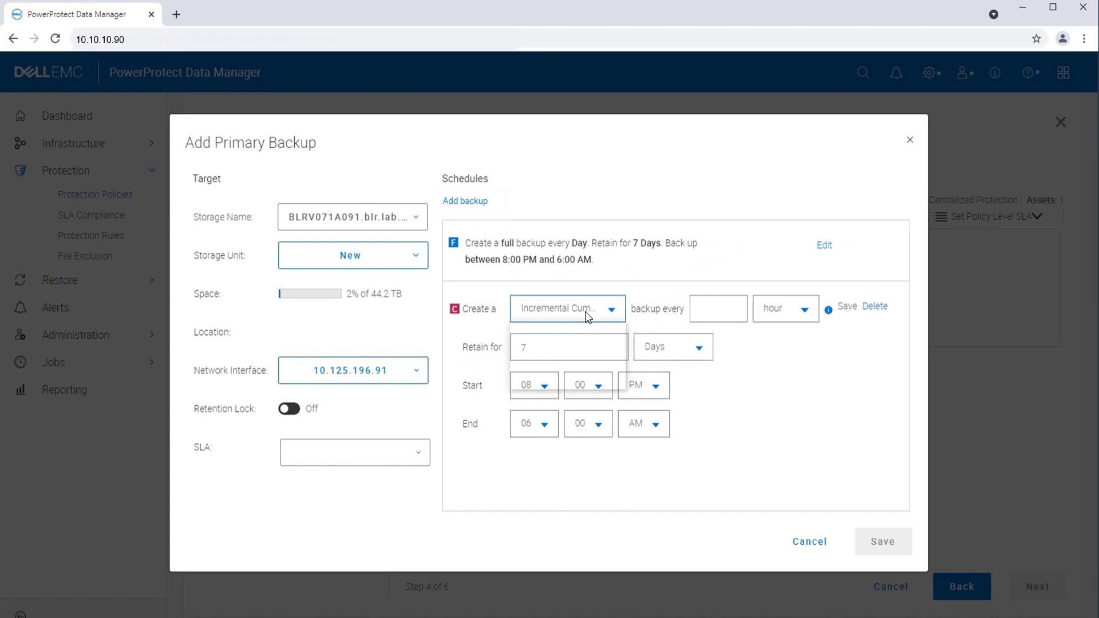
left_click(553, 391)
left_click(718, 307)
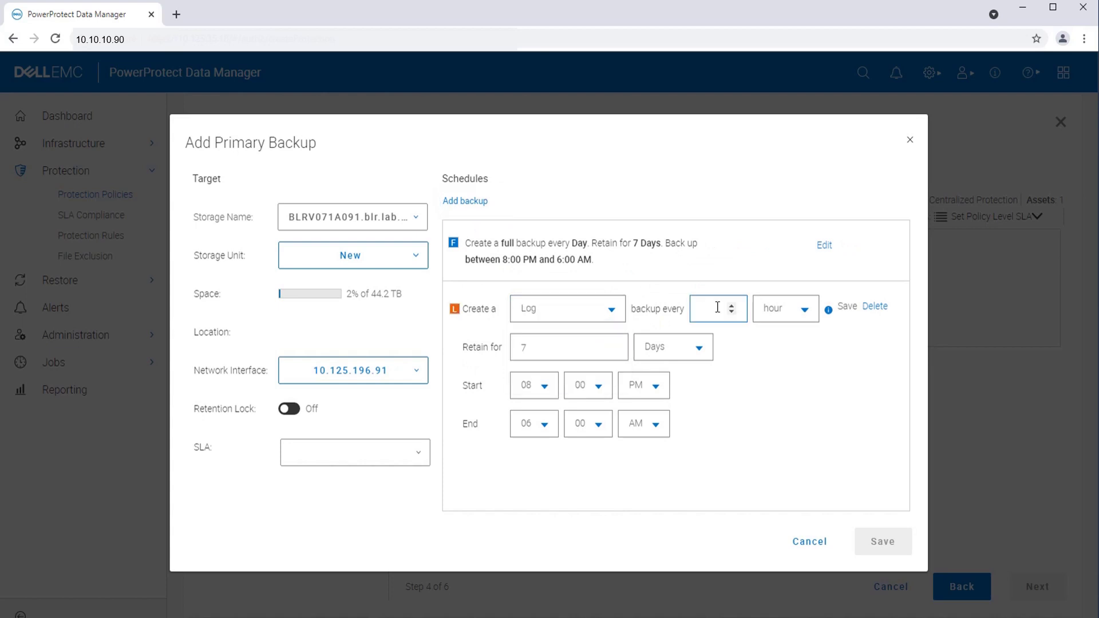
type("1")
left_click(885, 542)
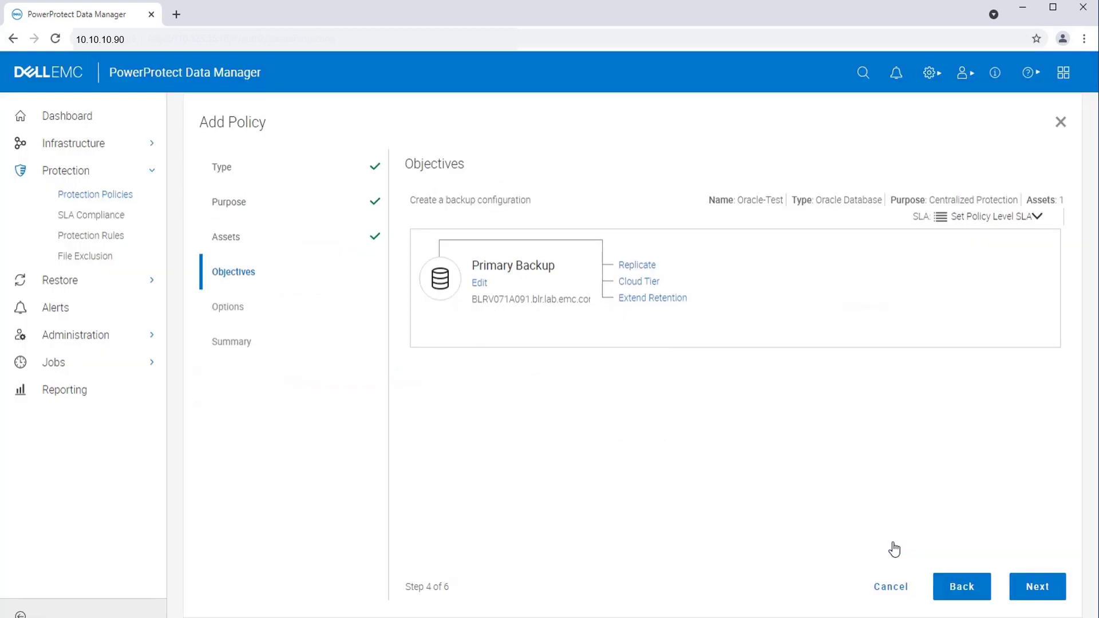
- Advance through Options and Summary with defaults and finish the Oracle-Test policy
left_click(1027, 588)
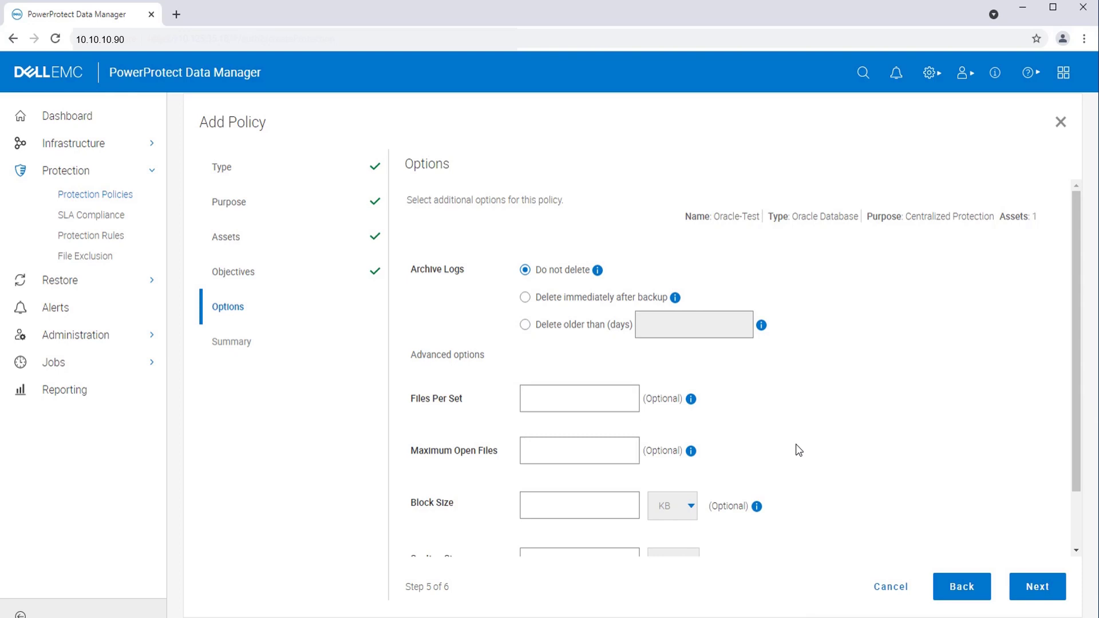
left_click(1042, 590)
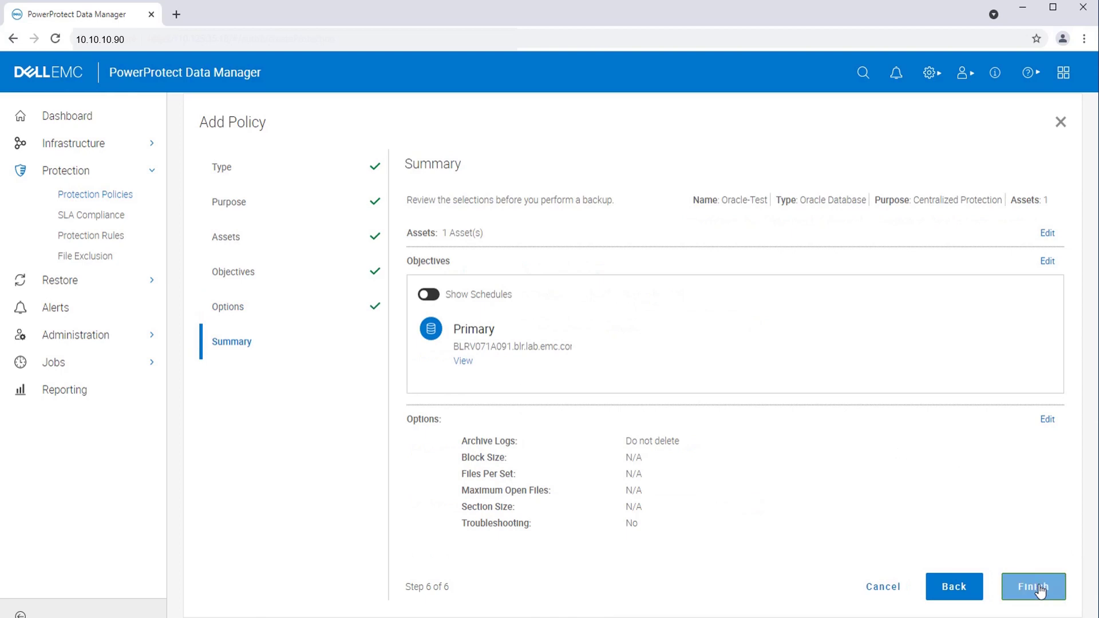
left_click(1040, 589)
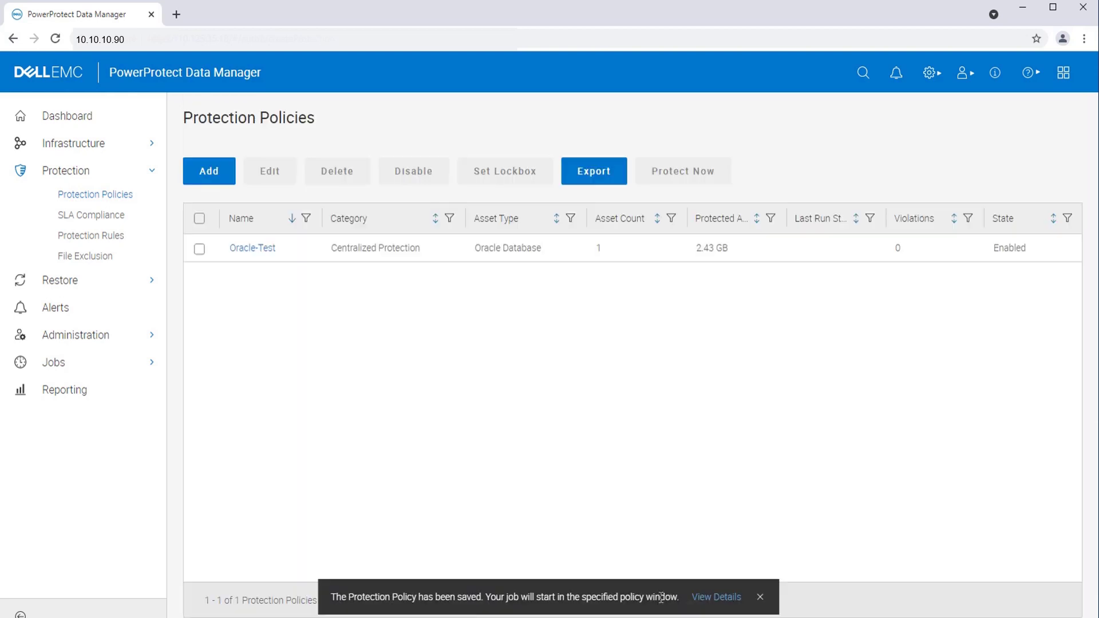
- Review the Oracle-Test configuration jobs in System Jobs and head back to Protection
left_click(723, 601)
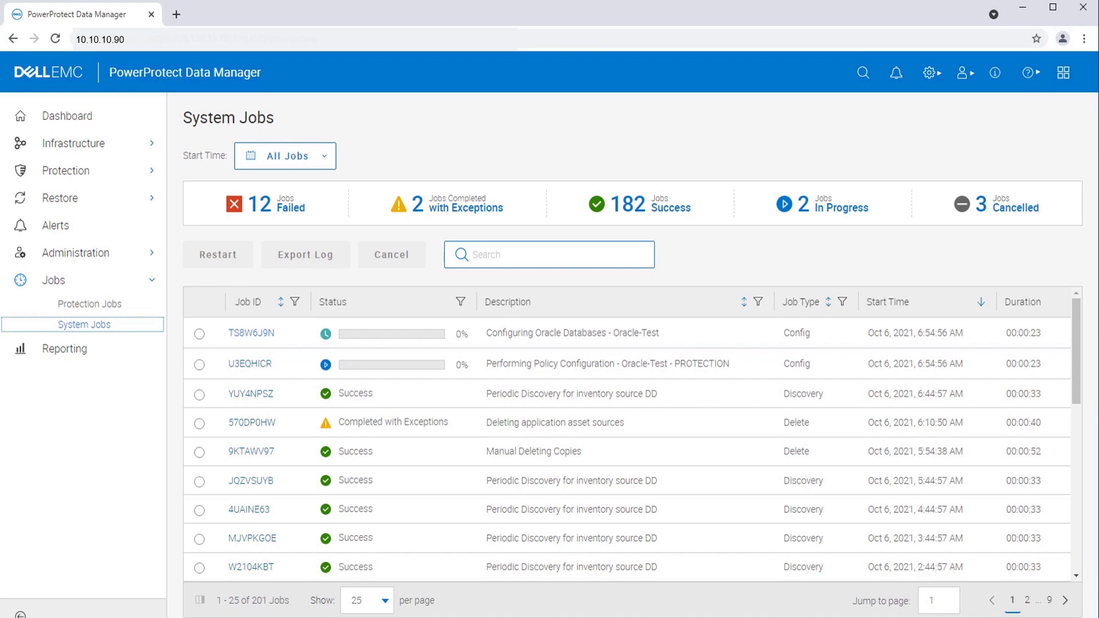
left_click(200, 333)
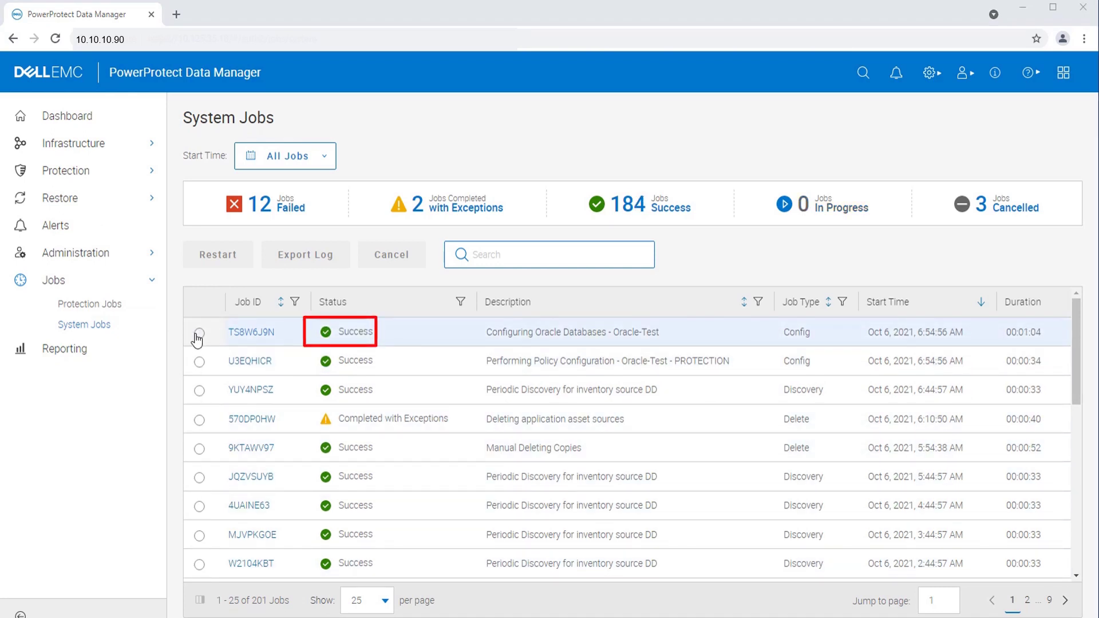
left_click(199, 362)
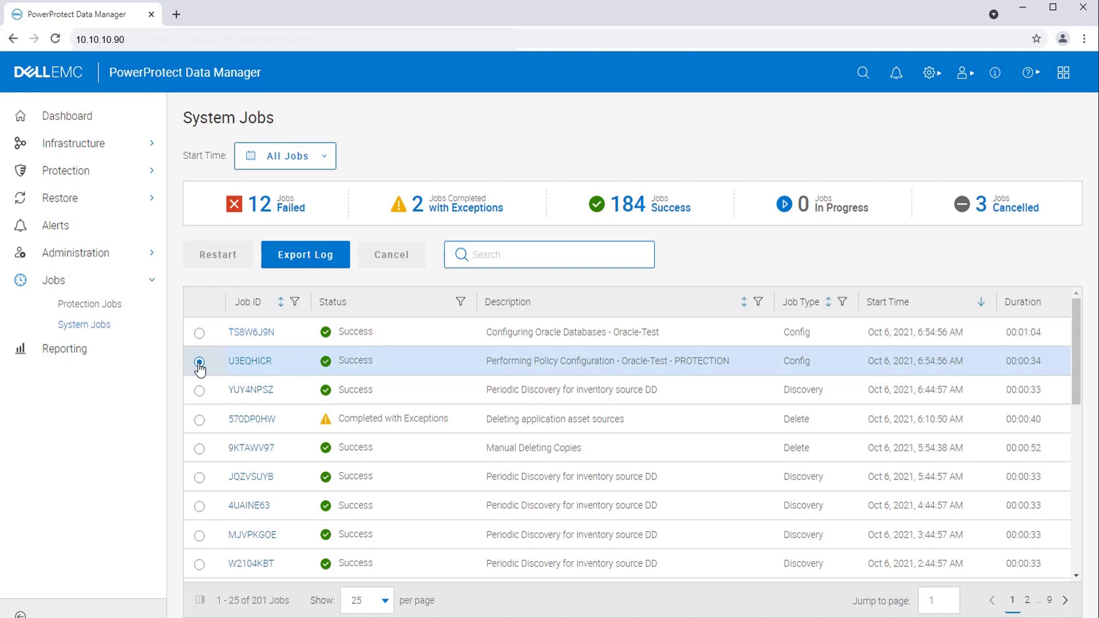
left_click(66, 171)
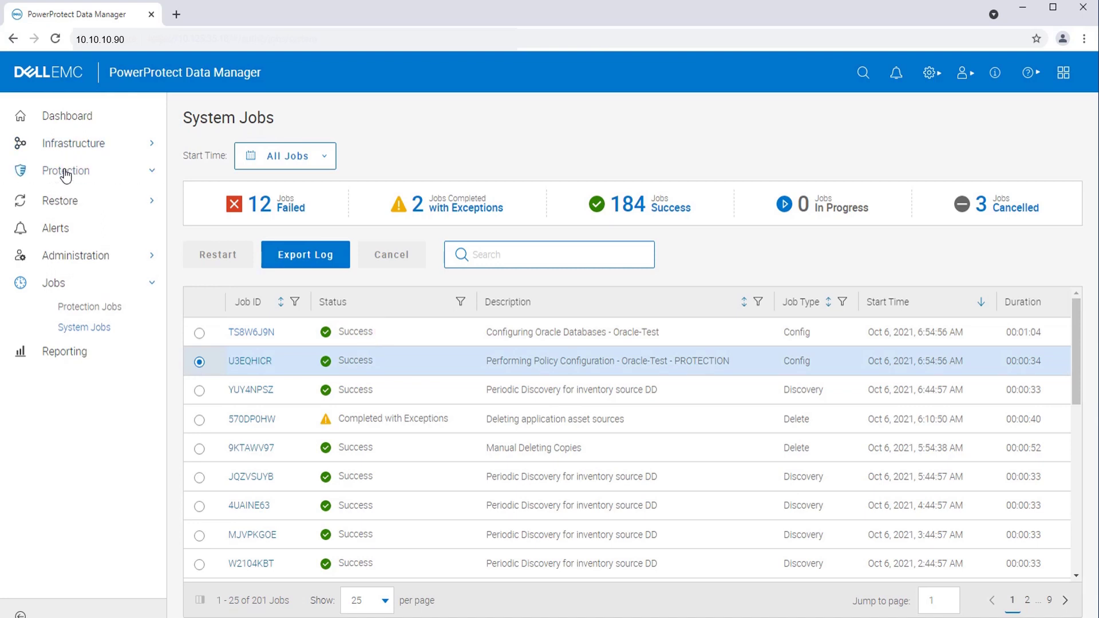
- Select the Oracle-Test policy in Protection Policies and start Protect Now
left_click(78, 196)
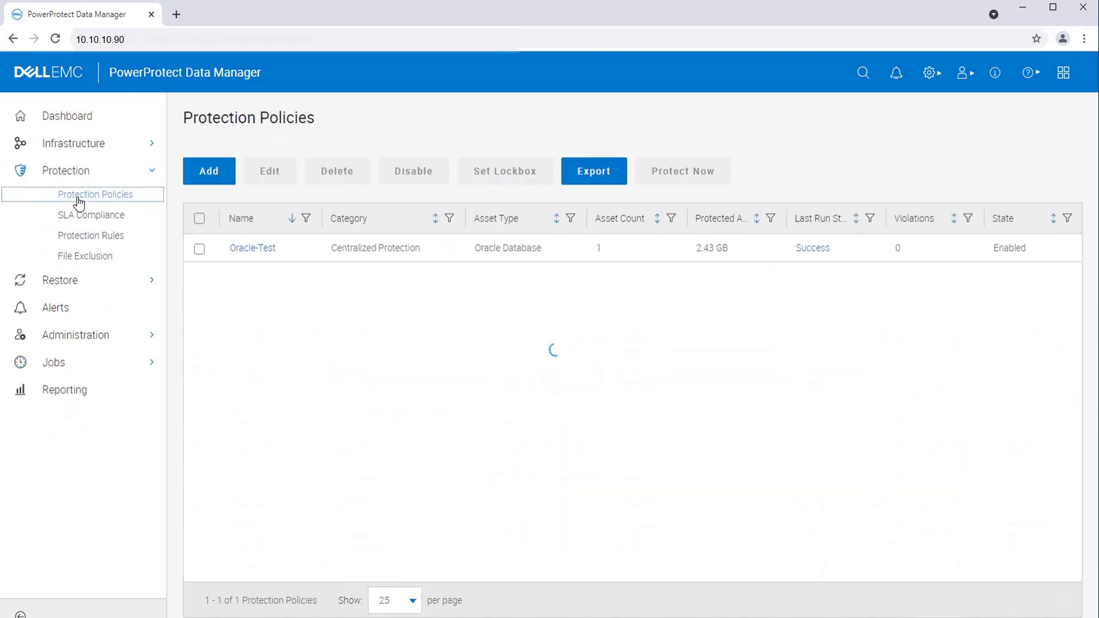
left_click(199, 249)
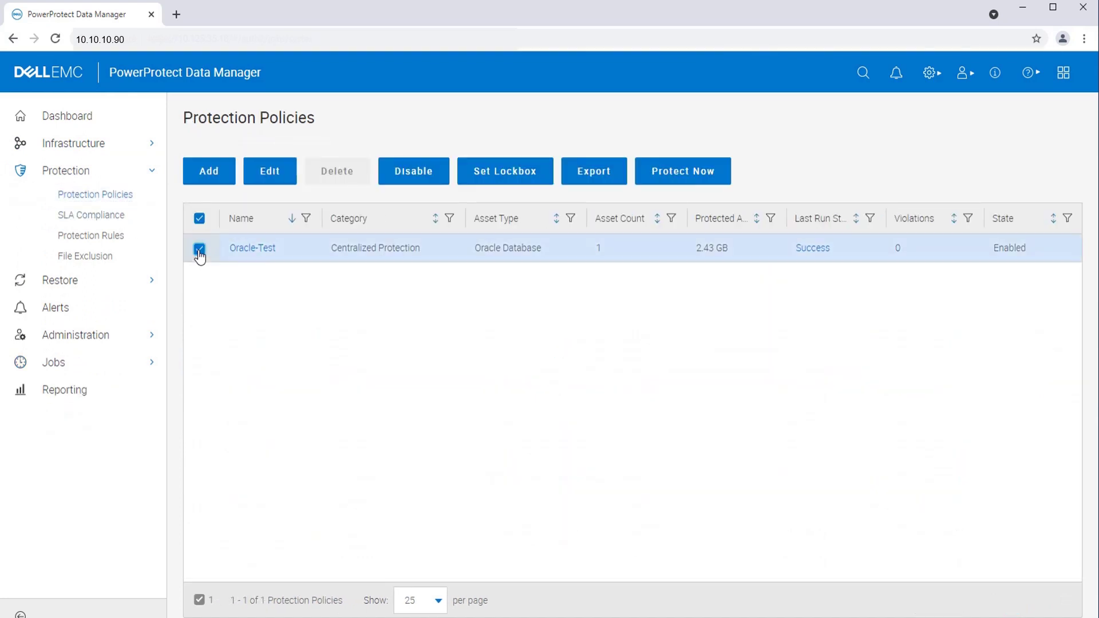
left_click(684, 176)
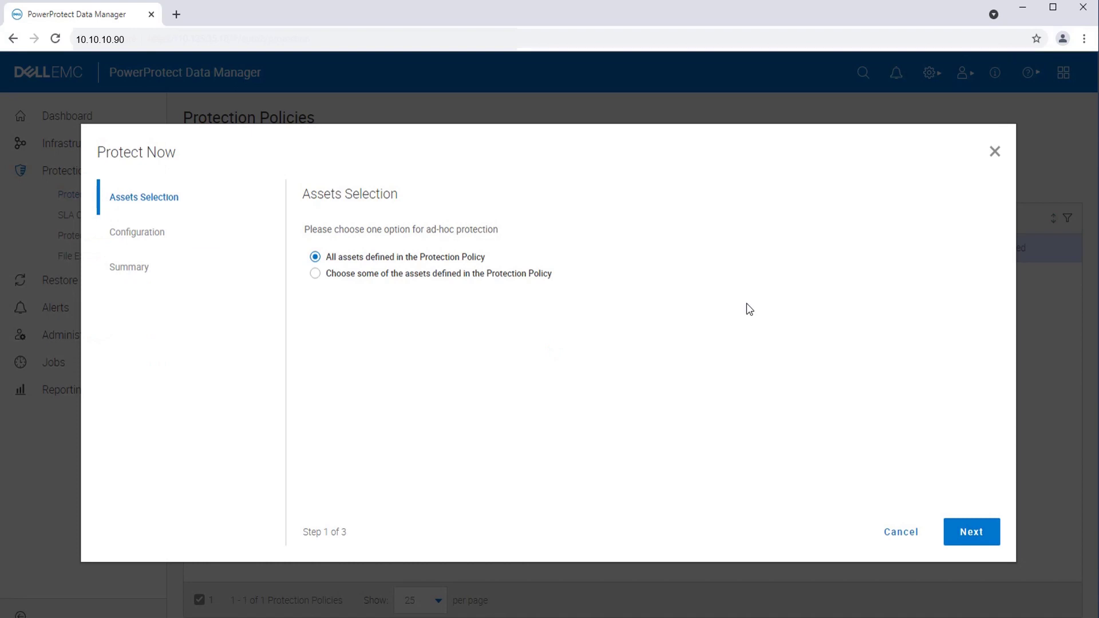
- Run an on-demand Full backup of all Oracle-Test assets kept 7 days
left_click(980, 534)
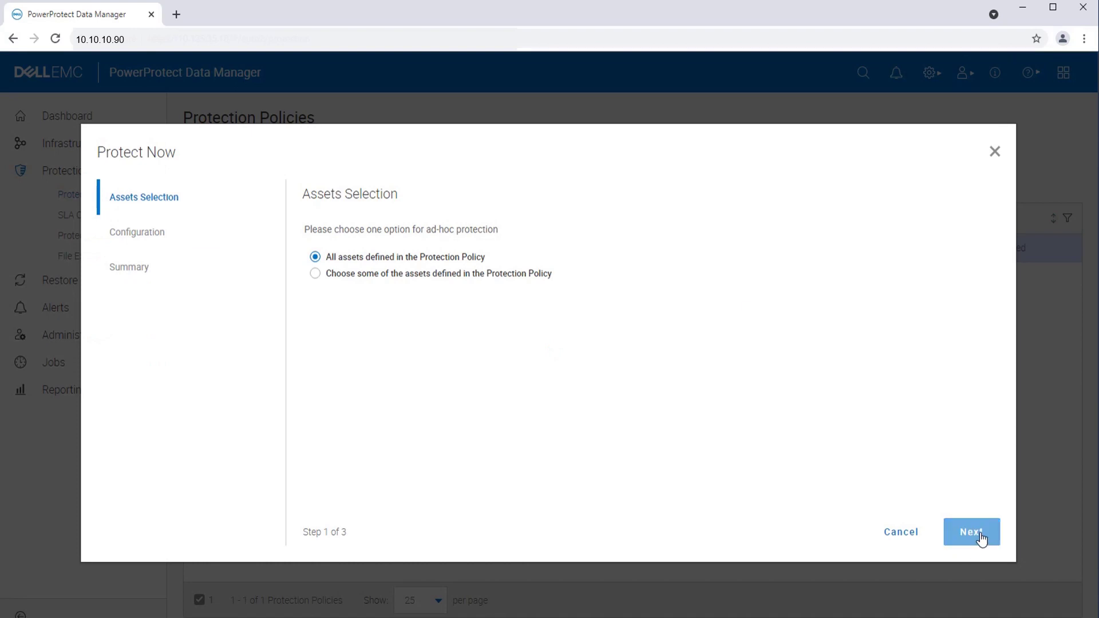
left_click(981, 538)
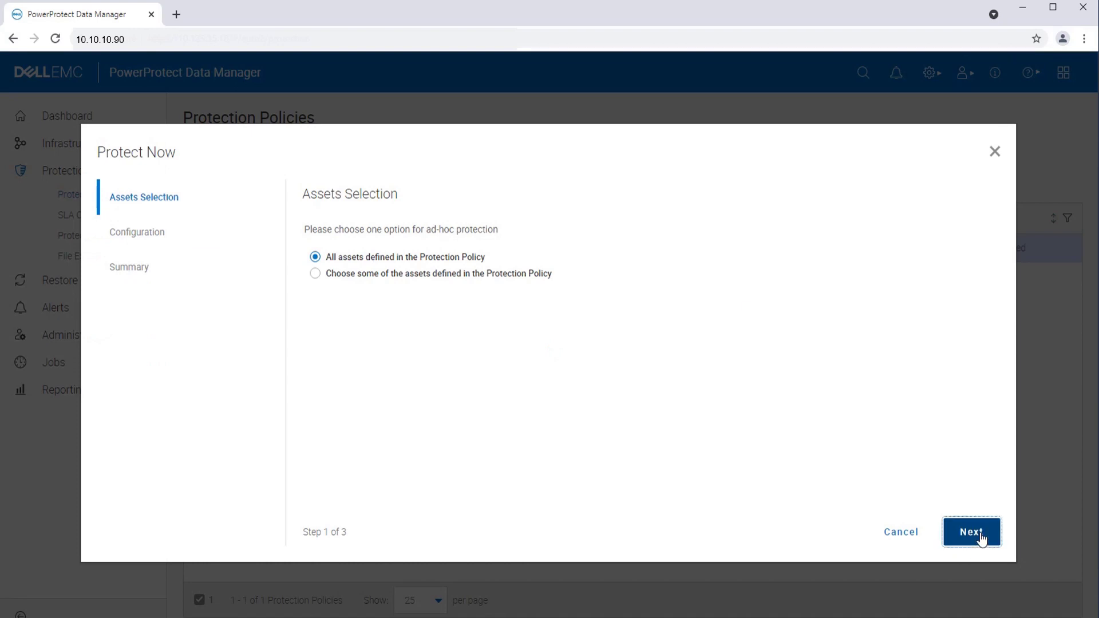
left_click(981, 539)
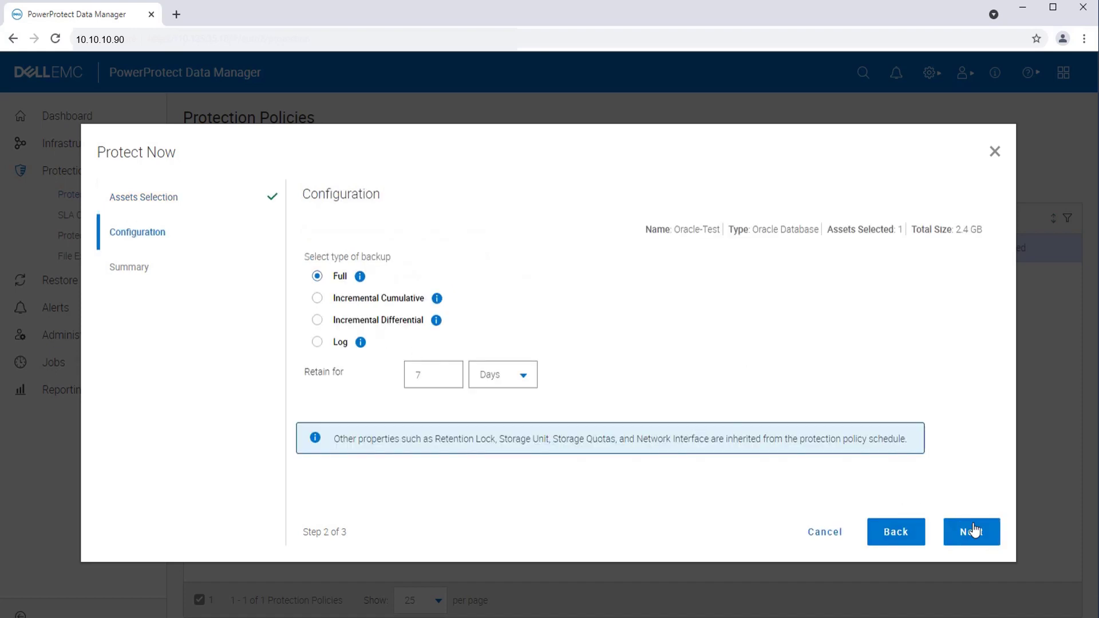
left_click(987, 539)
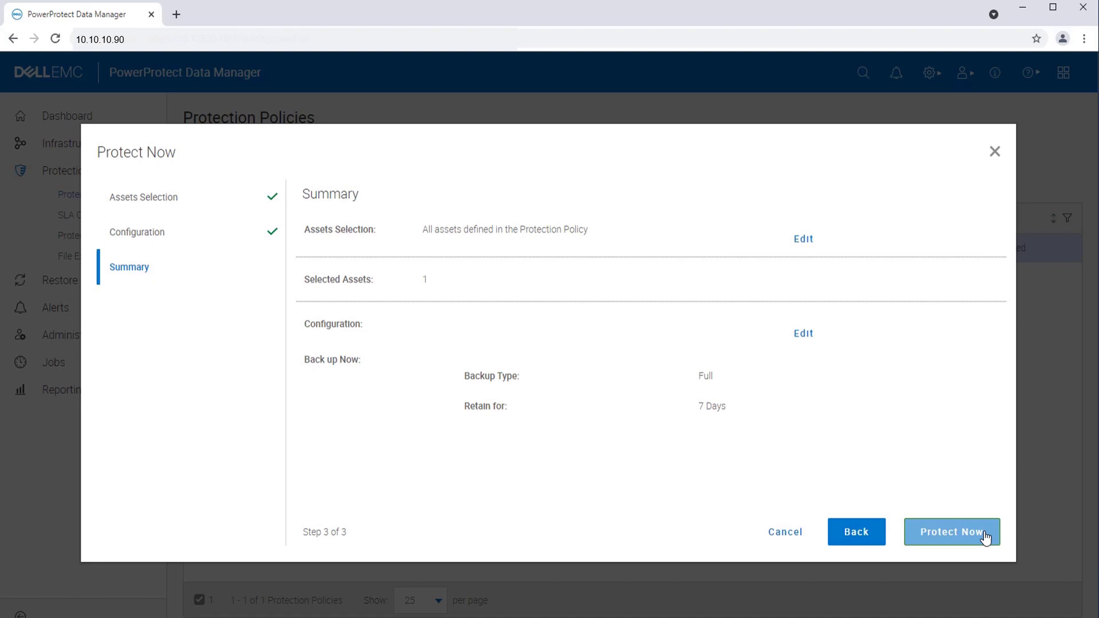
left_click(954, 535)
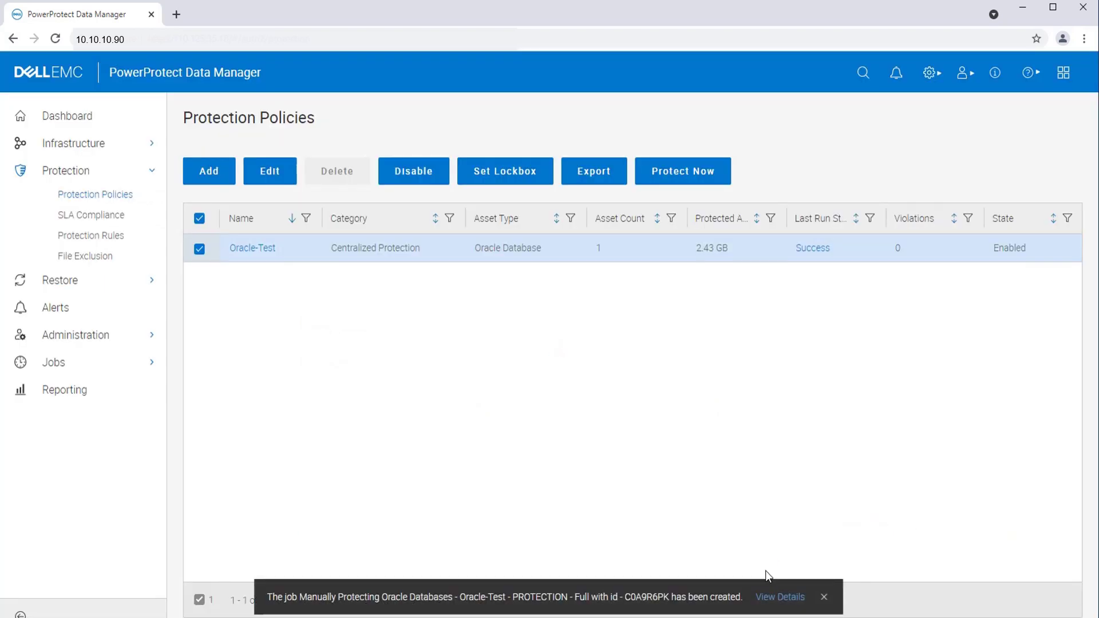
left_click(779, 597)
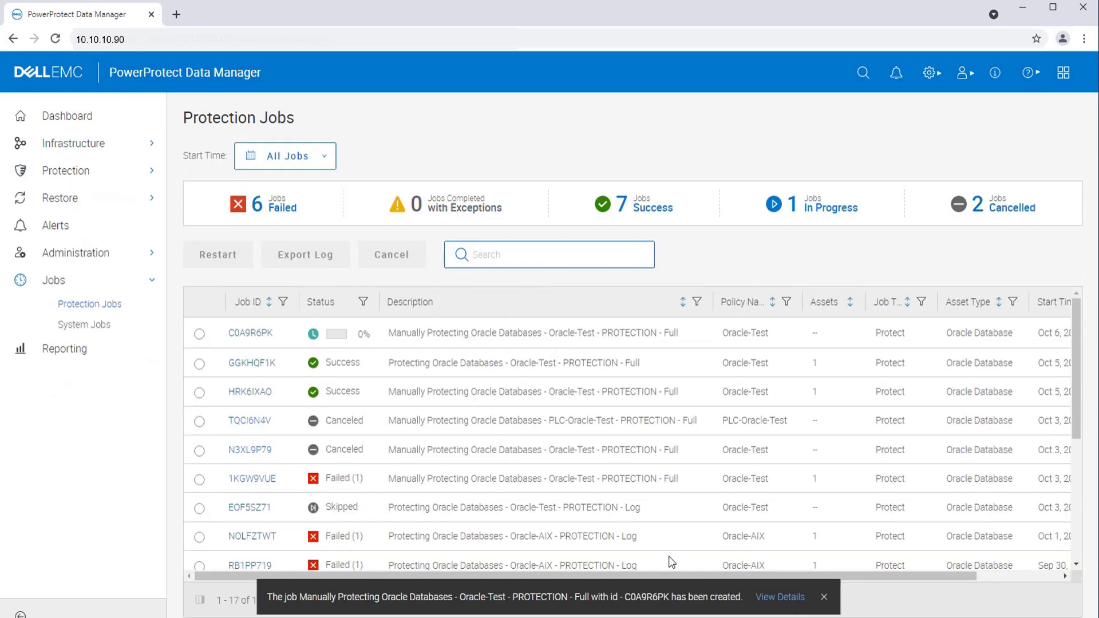
left_click(200, 334)
left_click(65, 171)
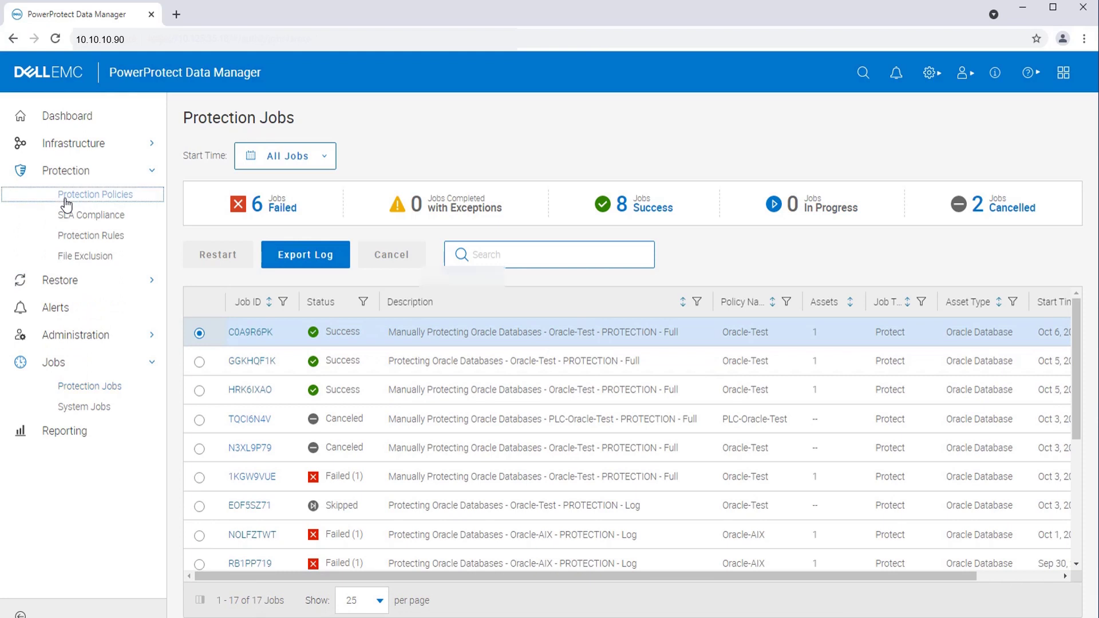
left_click(66, 204)
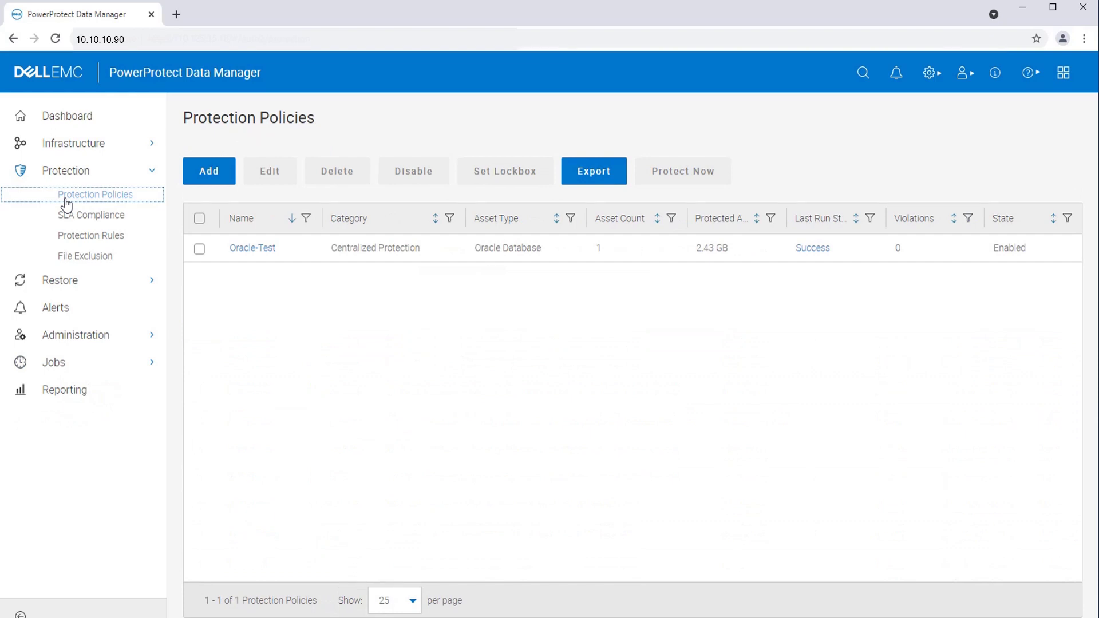
left_click(199, 249)
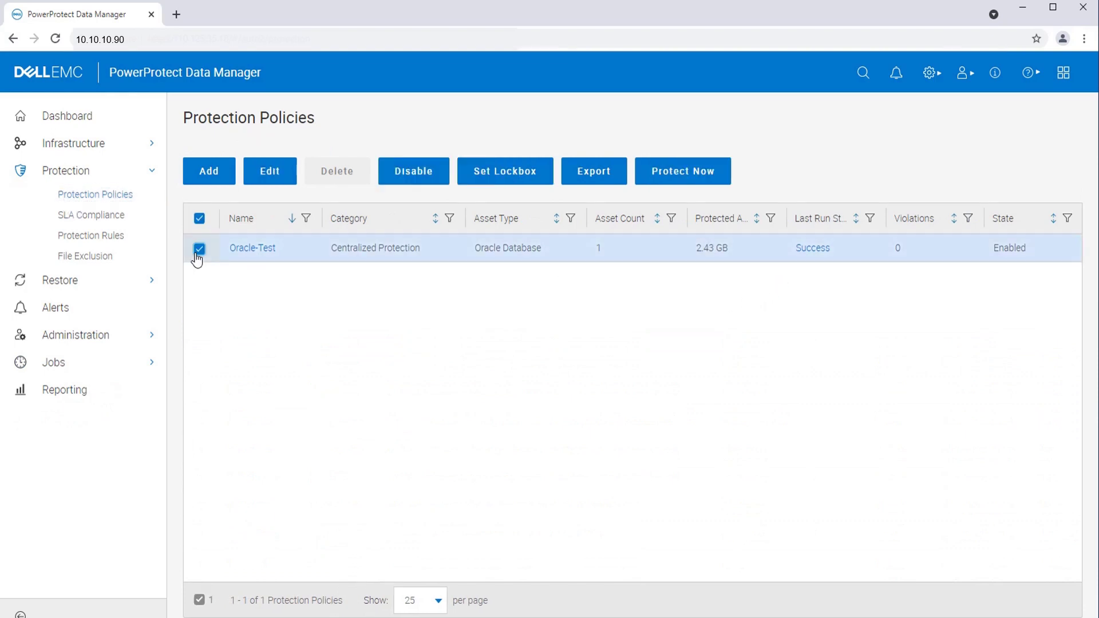
- View the ORCL asset's copies on the DD storage target and select the full backup copy
left_click(83, 176)
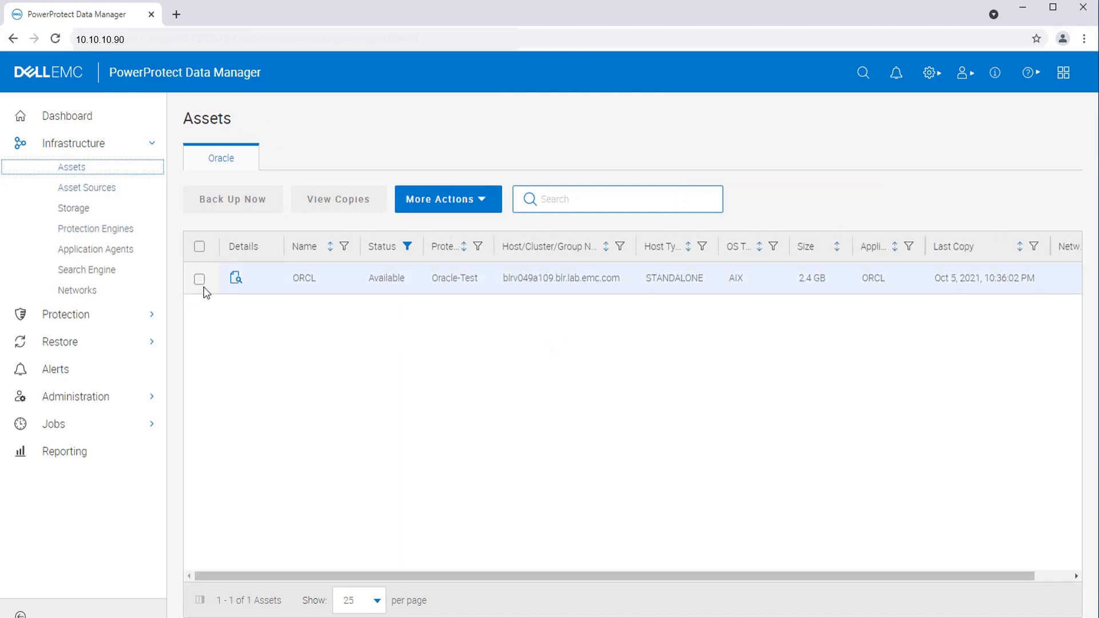
left_click(199, 279)
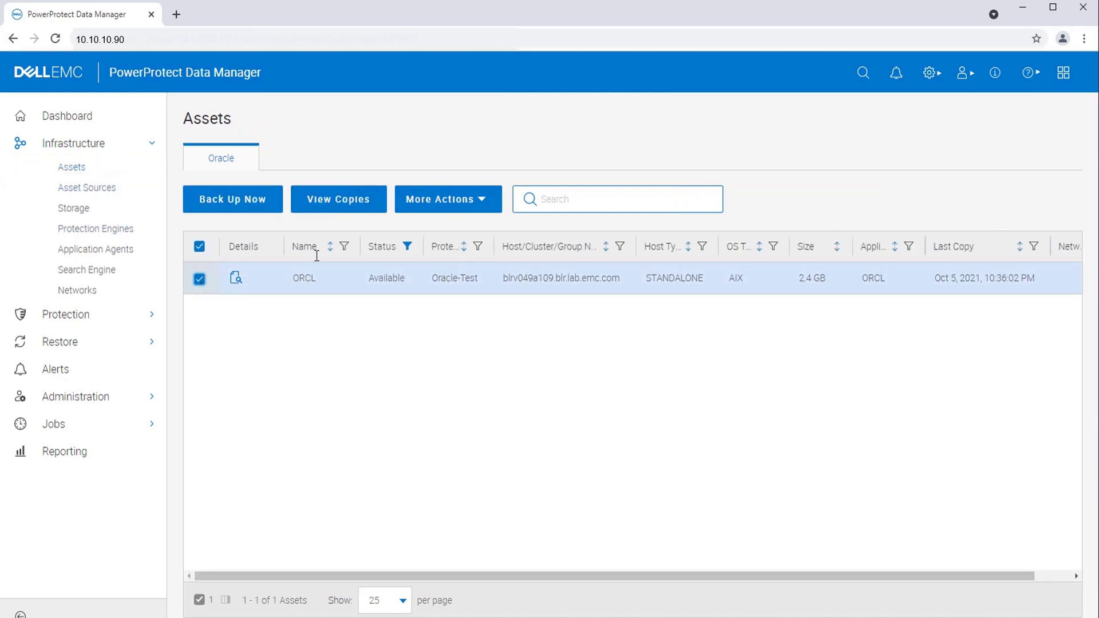
left_click(336, 206)
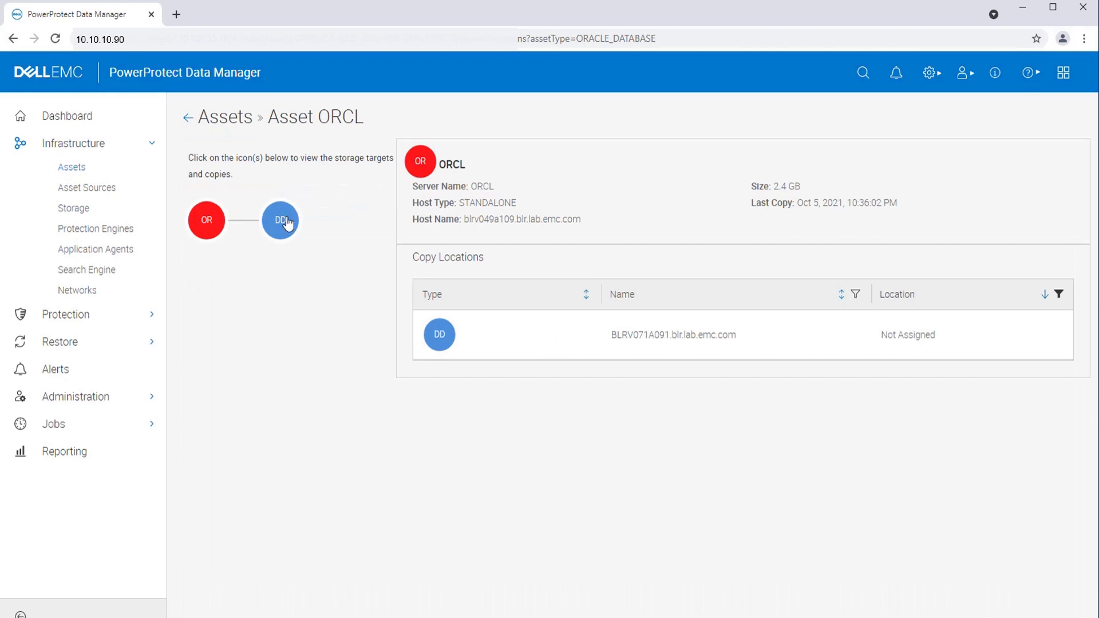
left_click(287, 224)
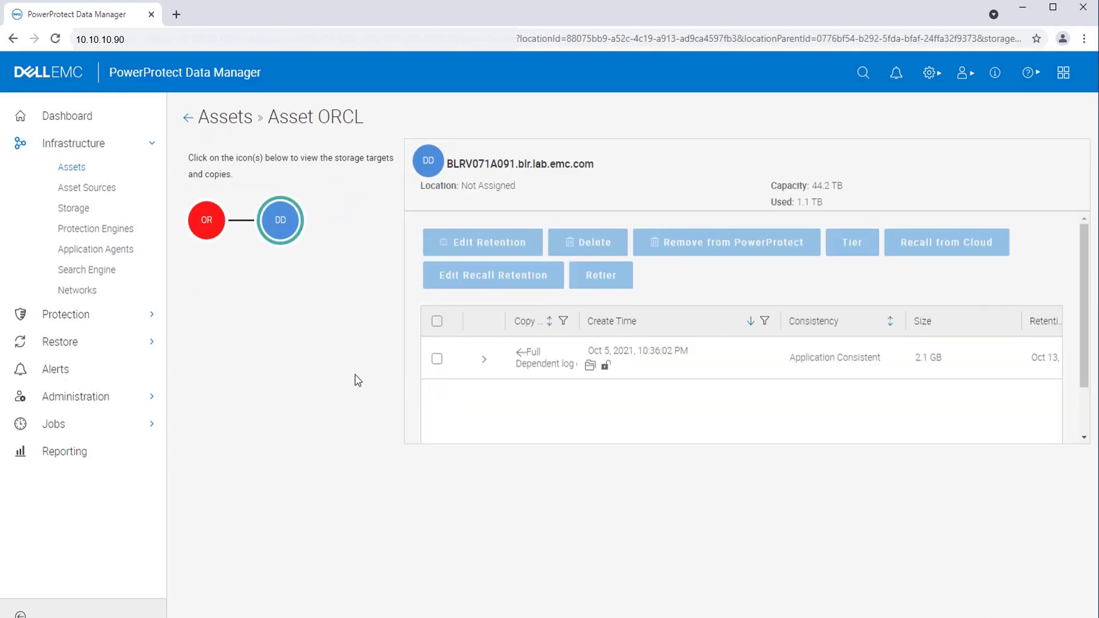
left_click(436, 360)
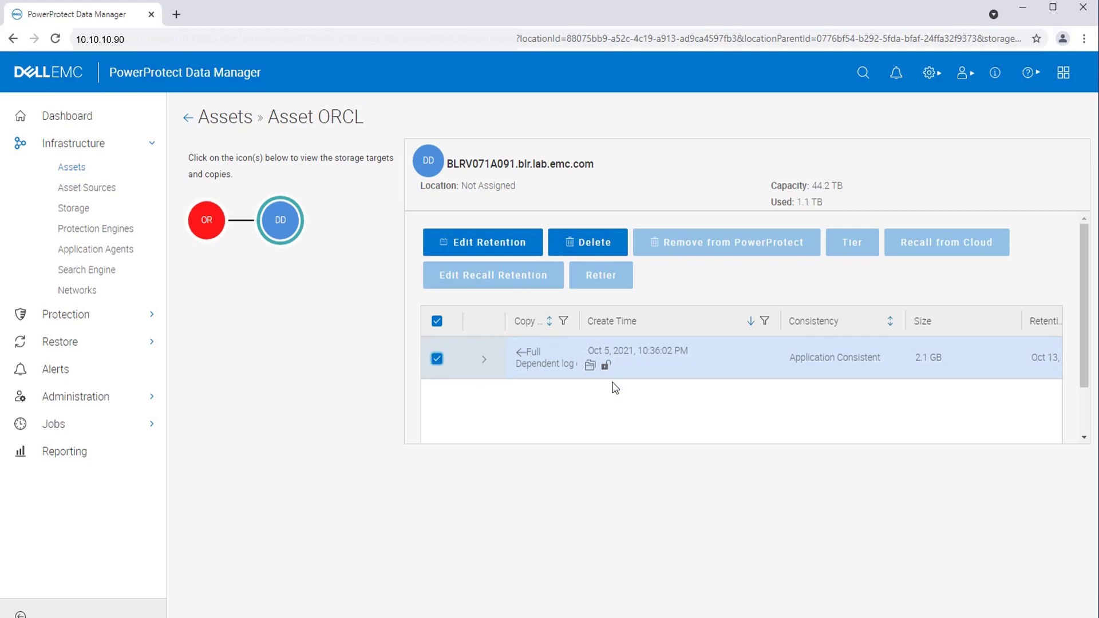